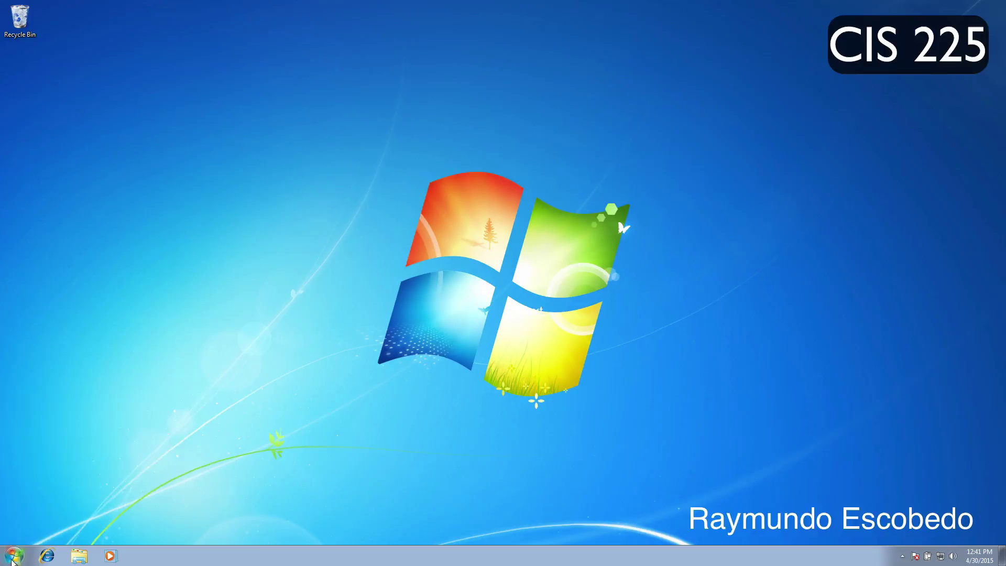
- Open Performance Monitor from the Administrative Tools in Control Panel's System and Security category
{"action": "left_click", "coordinate": [14, 556]}
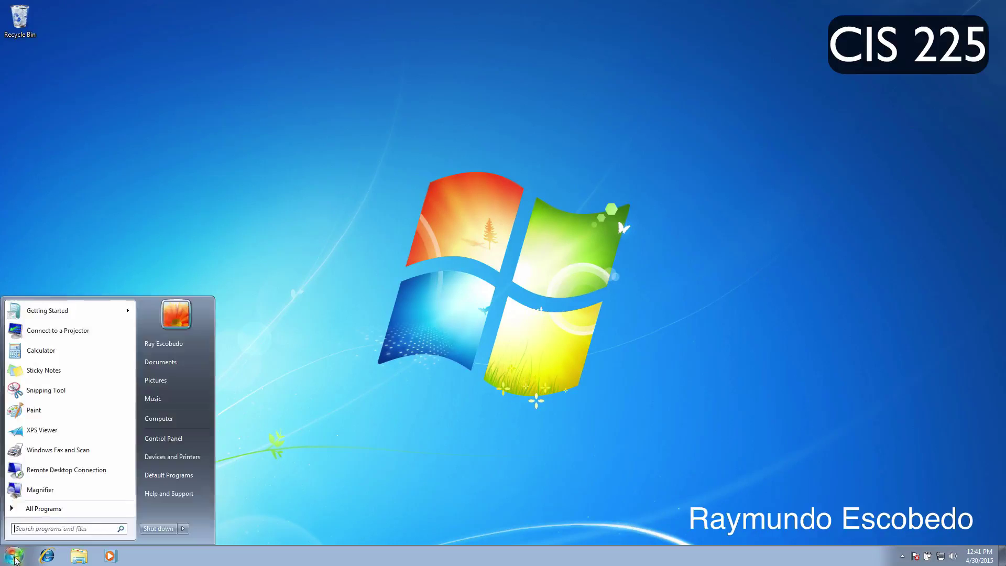
{"action": "left_click", "coordinate": [192, 436]}
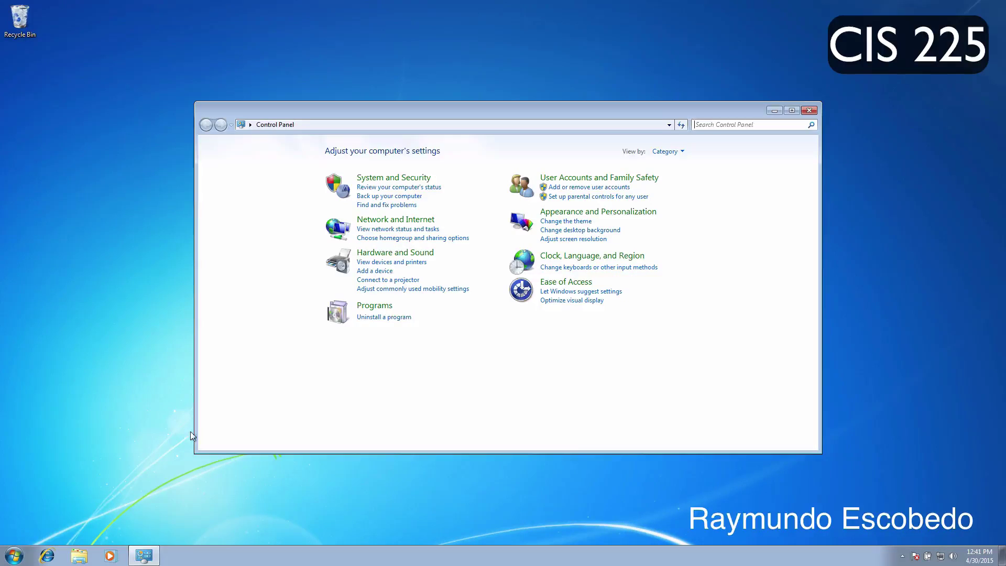
{"action": "left_click", "coordinate": [424, 180]}
{"action": "left_click", "coordinate": [399, 323]}
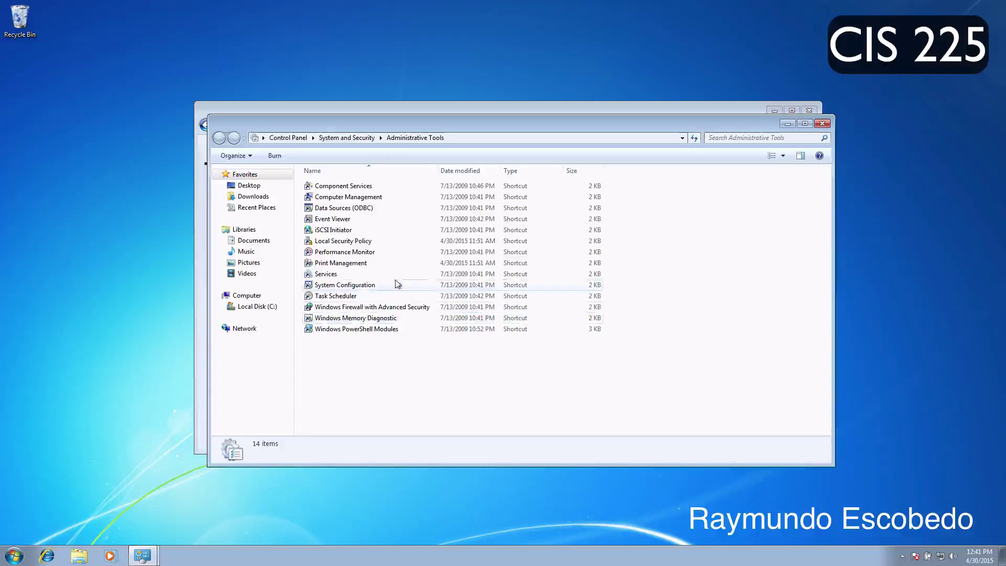
{"action": "double_click", "coordinate": [341, 252]}
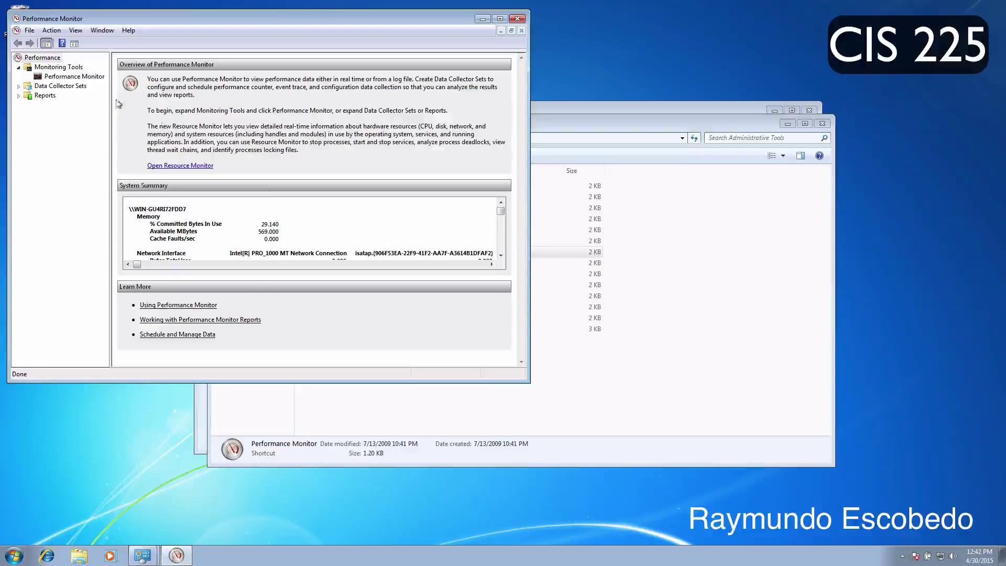
- Examine the System data collector sets and the Event Trace Sessions
{"action": "left_click", "coordinate": [77, 88]}
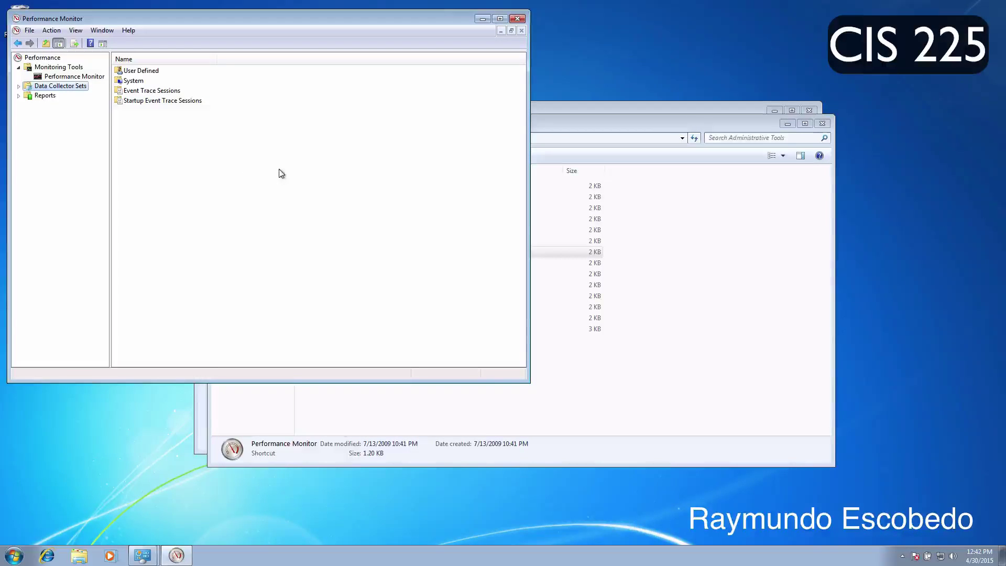
{"action": "left_click", "coordinate": [143, 83]}
{"action": "double_click", "coordinate": [142, 82]}
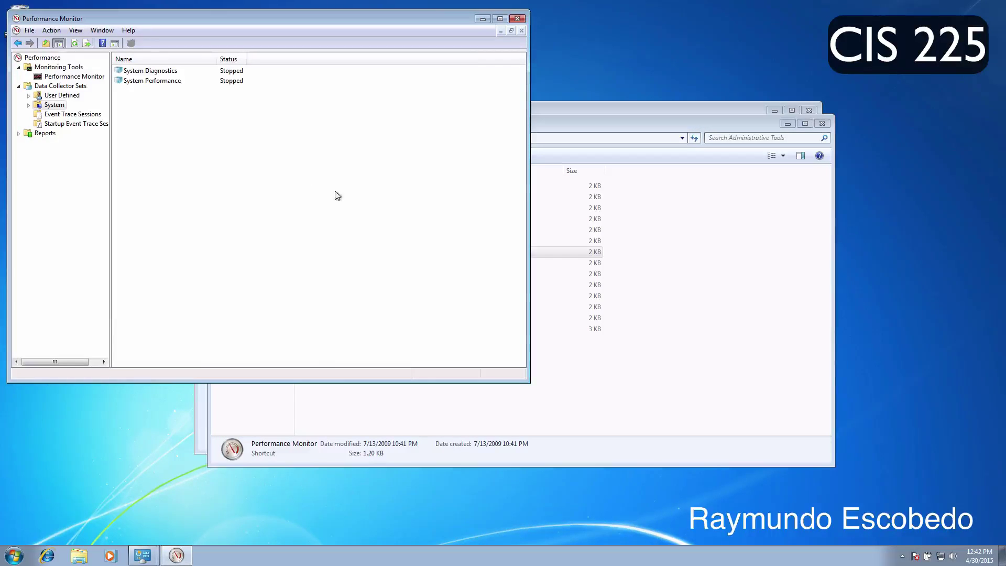
{"action": "left_click", "coordinate": [78, 114]}
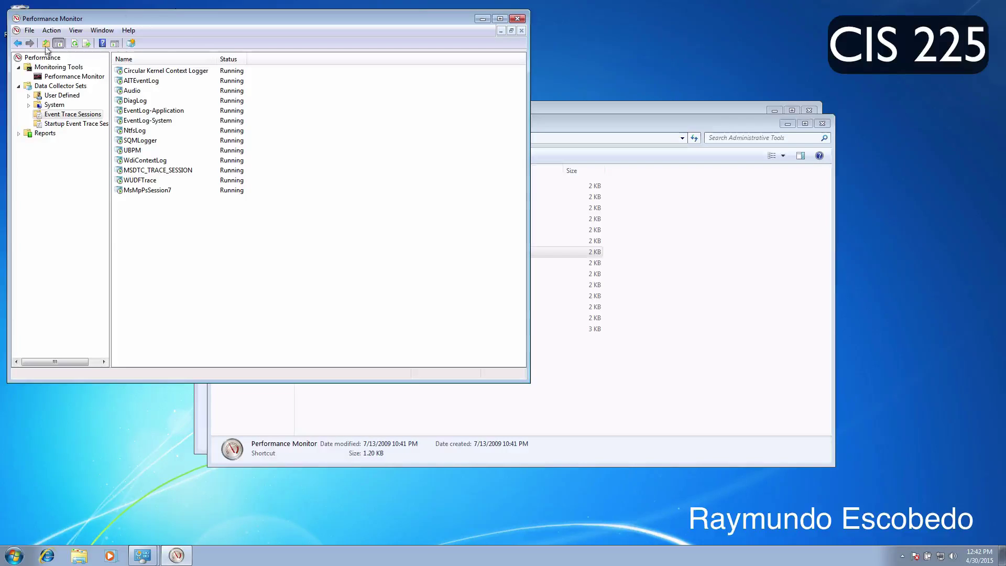
- Start a new user-defined data collector set named "CPU and Dsik logging", created from a template
{"action": "left_click", "coordinate": [66, 96]}
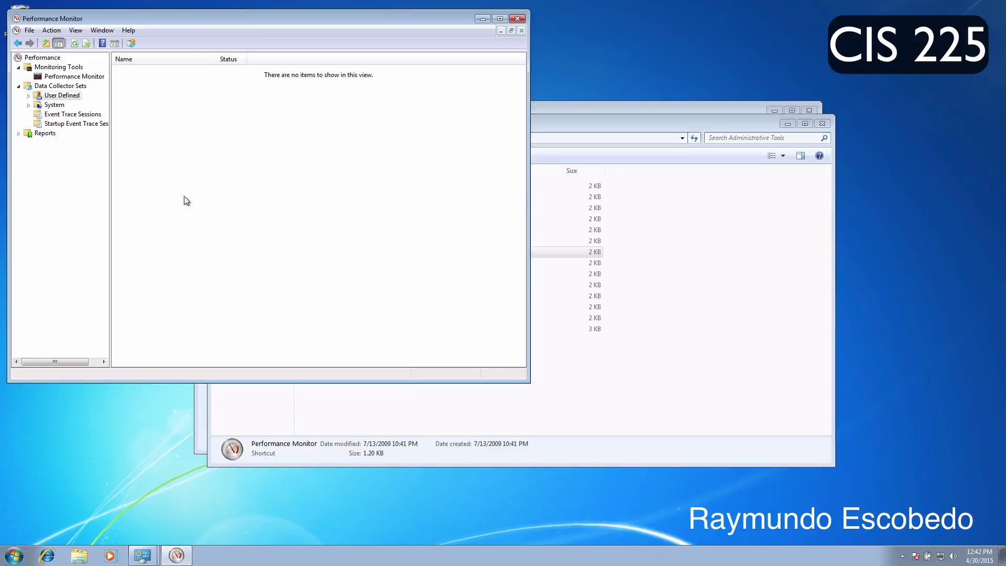
{"action": "right_click", "coordinate": [200, 110]}
{"action": "mouse_move", "coordinate": [231, 114]}
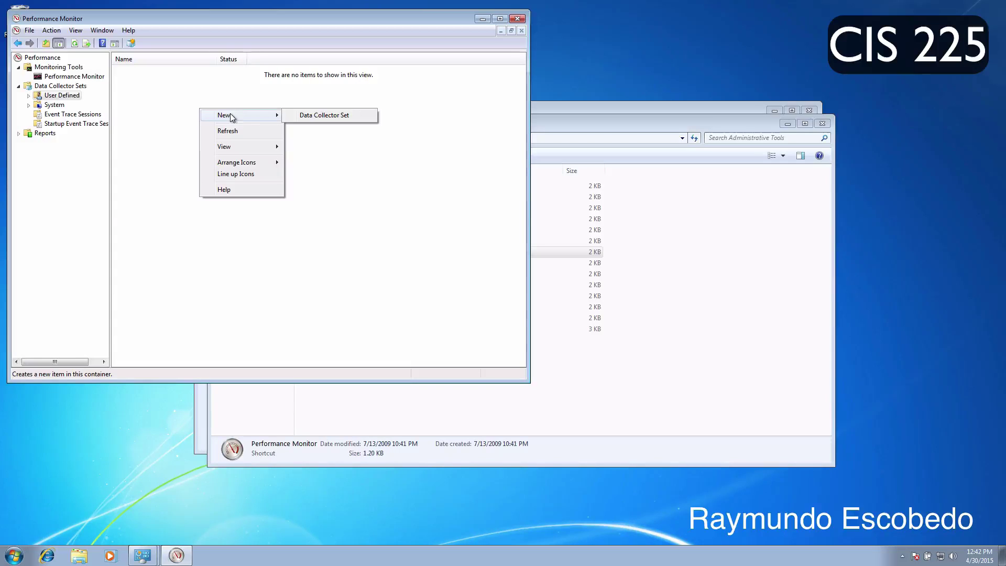
{"action": "left_click", "coordinate": [319, 117]}
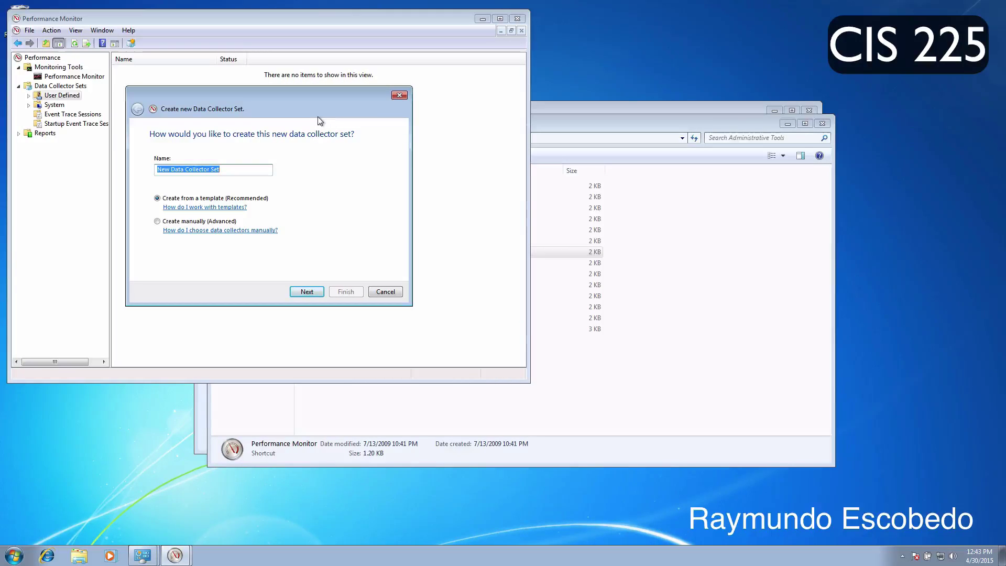
{"action": "type", "text": "CPU "}
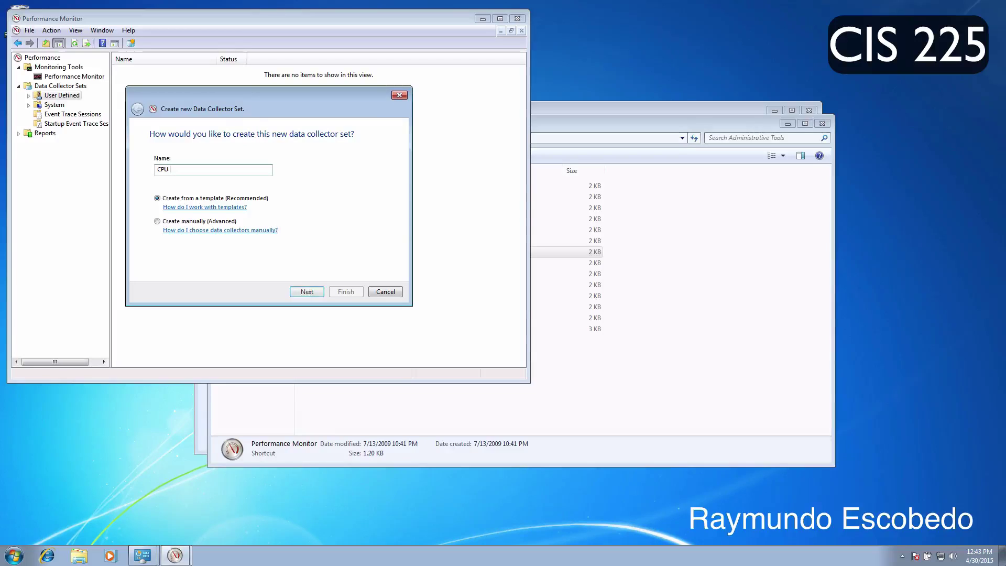
{"action": "type", "text": "and Dsik logging"}
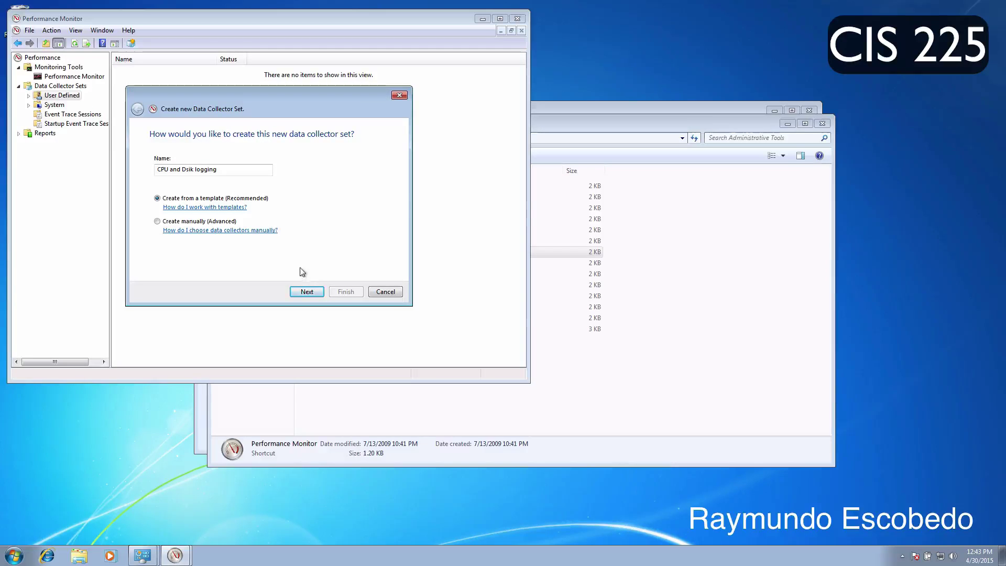
{"action": "left_click", "coordinate": [305, 292]}
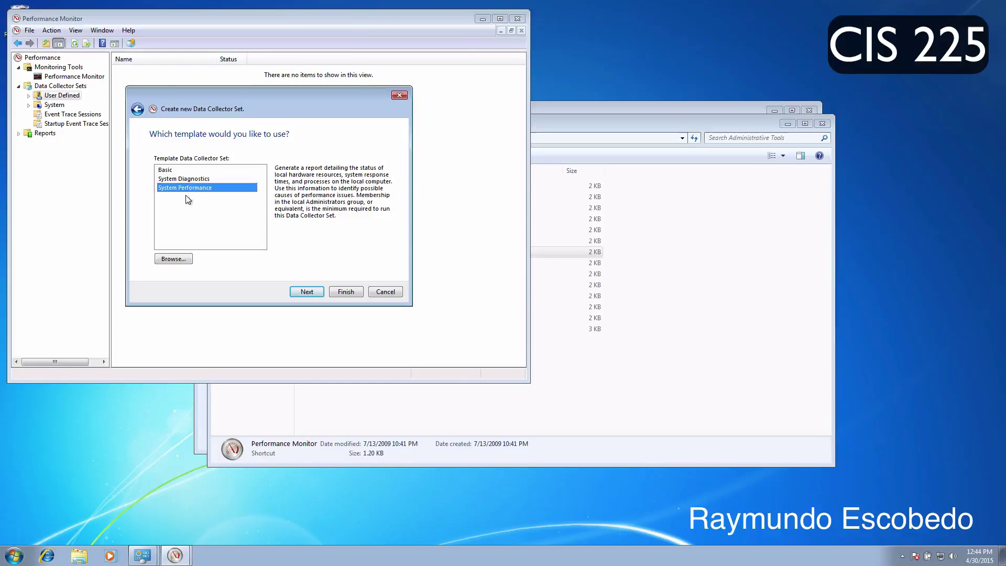
- Compare the available template descriptions and use the Basic template for the new data collector set
{"action": "left_click", "coordinate": [204, 170]}
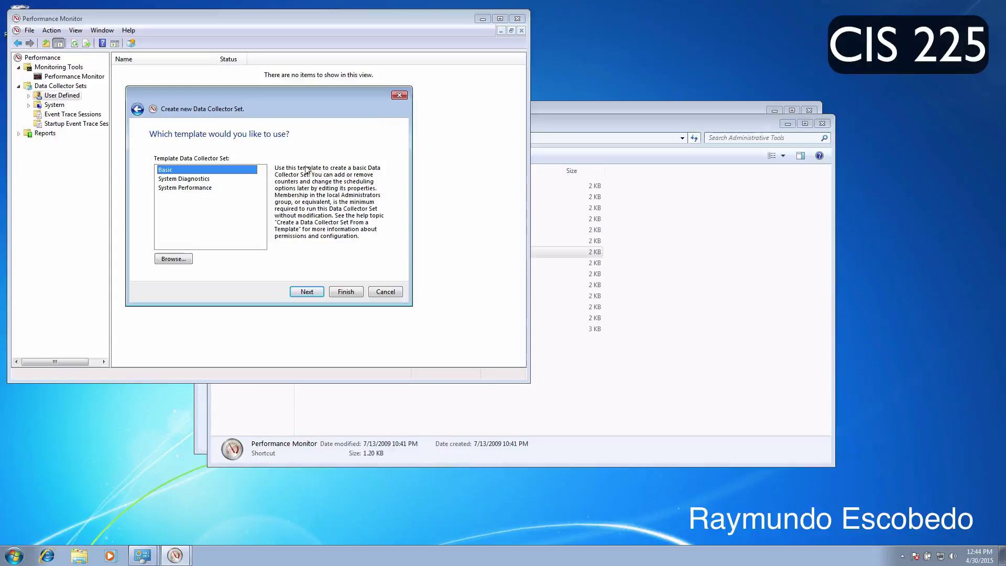
{"action": "left_click", "coordinate": [208, 180]}
{"action": "left_click", "coordinate": [215, 189]}
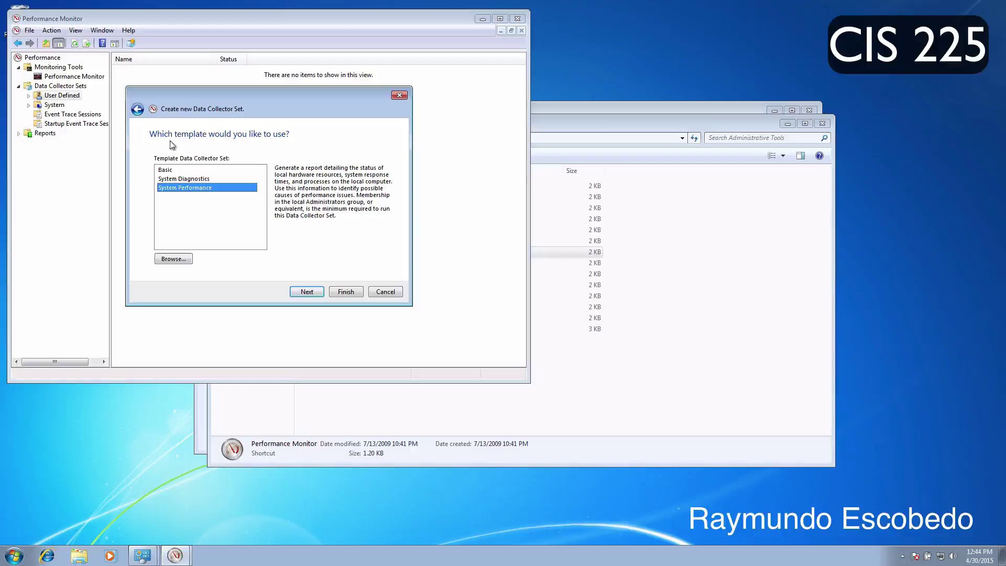
{"action": "left_click", "coordinate": [174, 170]}
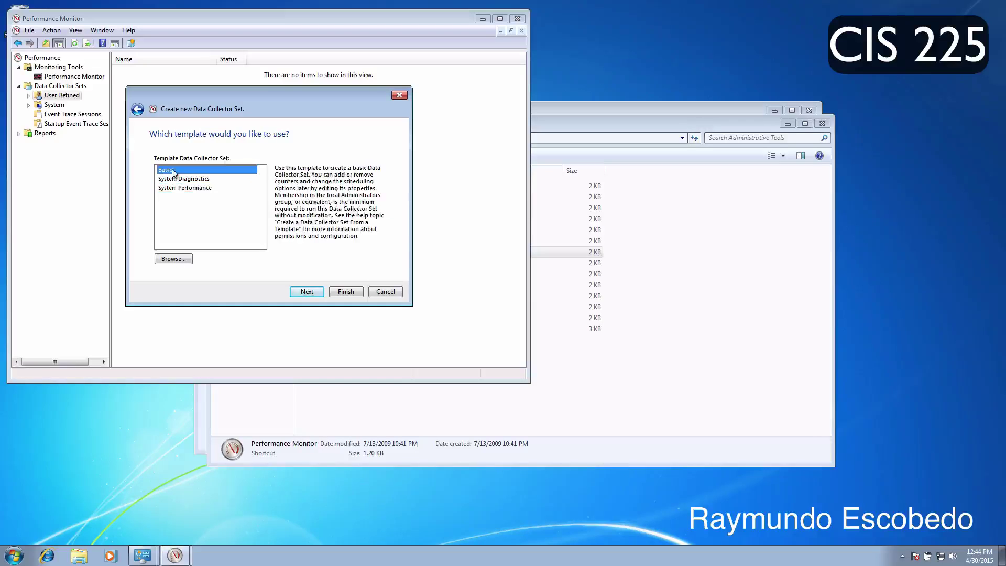
{"action": "left_click", "coordinate": [313, 292]}
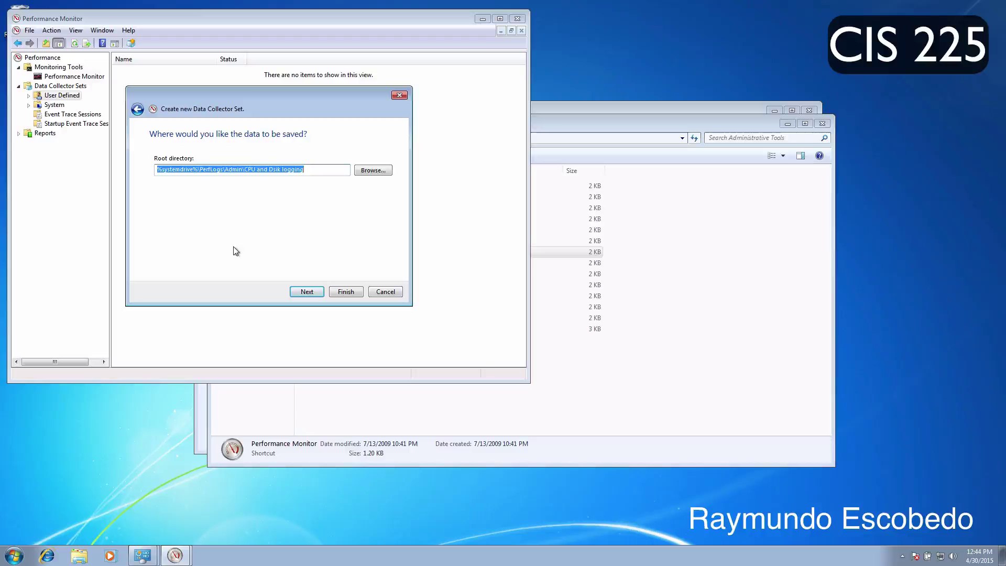
- Keep the default root directory and finish creating the set with the option to open its properties
{"action": "left_click", "coordinate": [295, 292]}
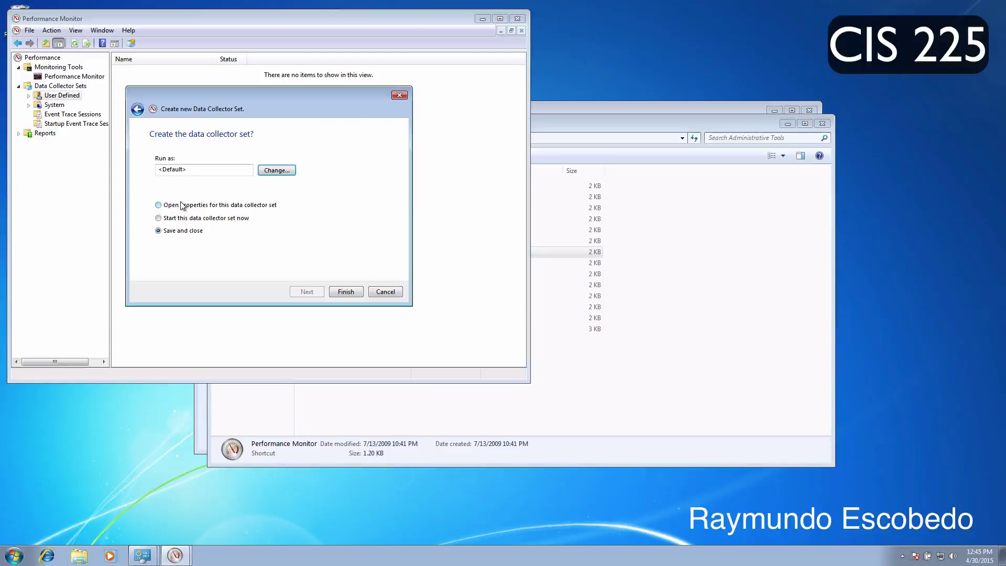
{"action": "left_click", "coordinate": [158, 205]}
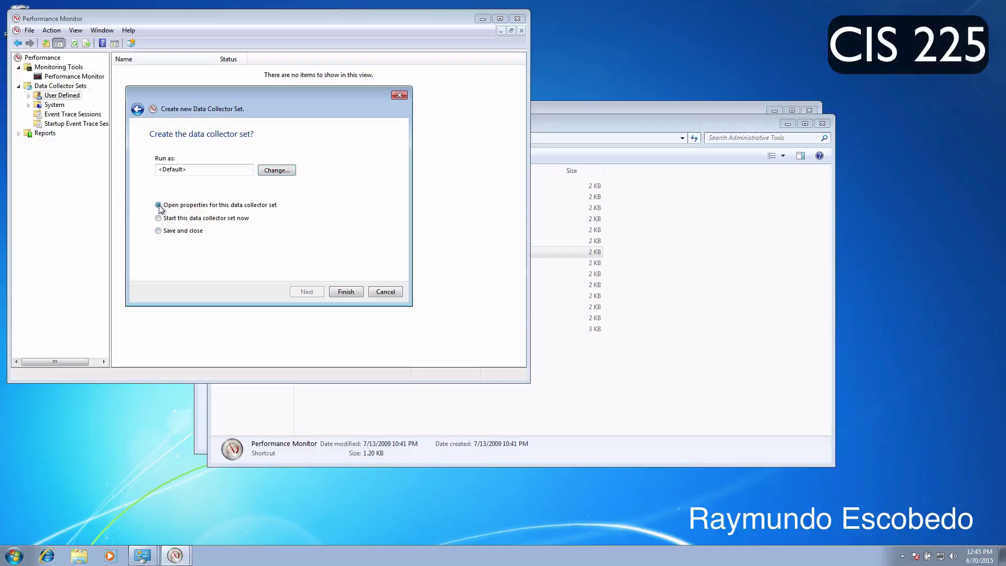
{"action": "left_click", "coordinate": [346, 291]}
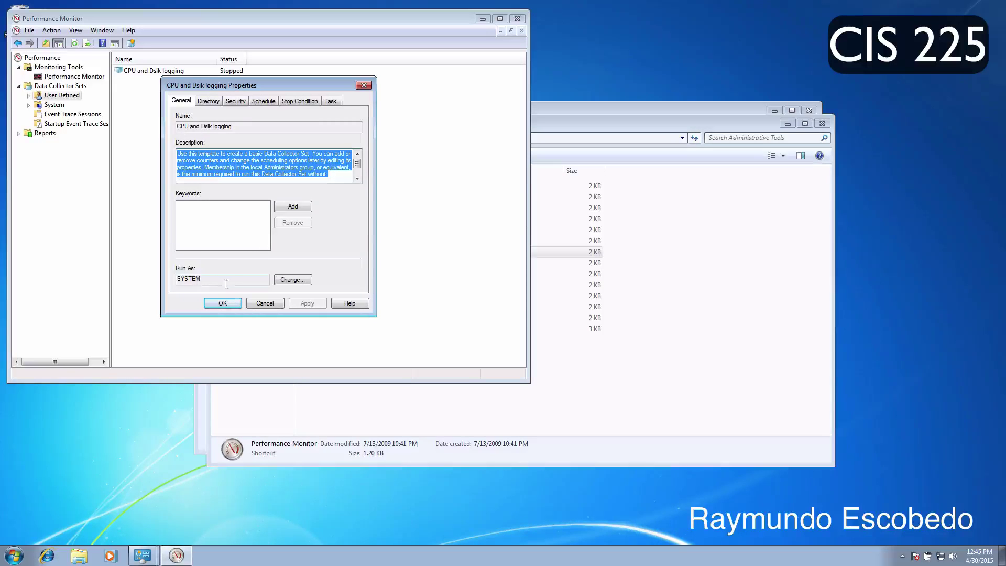
- Review the new set's directory and stop condition settings, and close its properties
{"action": "left_click", "coordinate": [212, 103]}
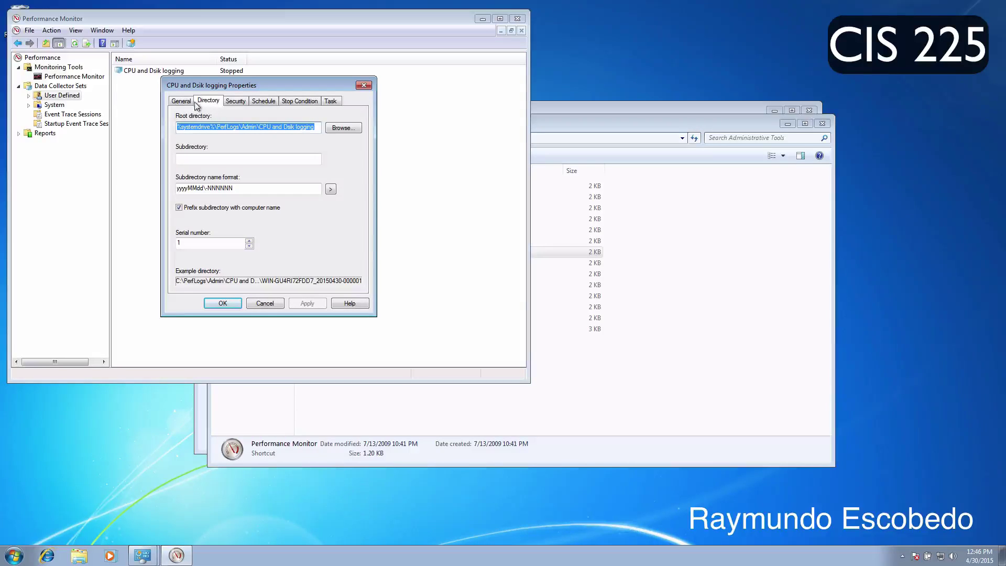
{"action": "left_click", "coordinate": [302, 103]}
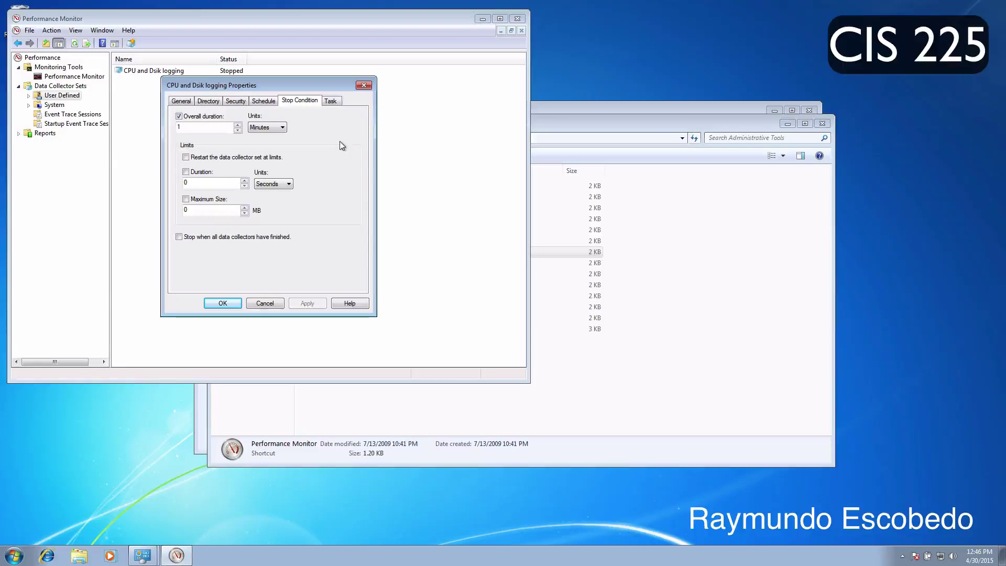
{"action": "left_click", "coordinate": [232, 309]}
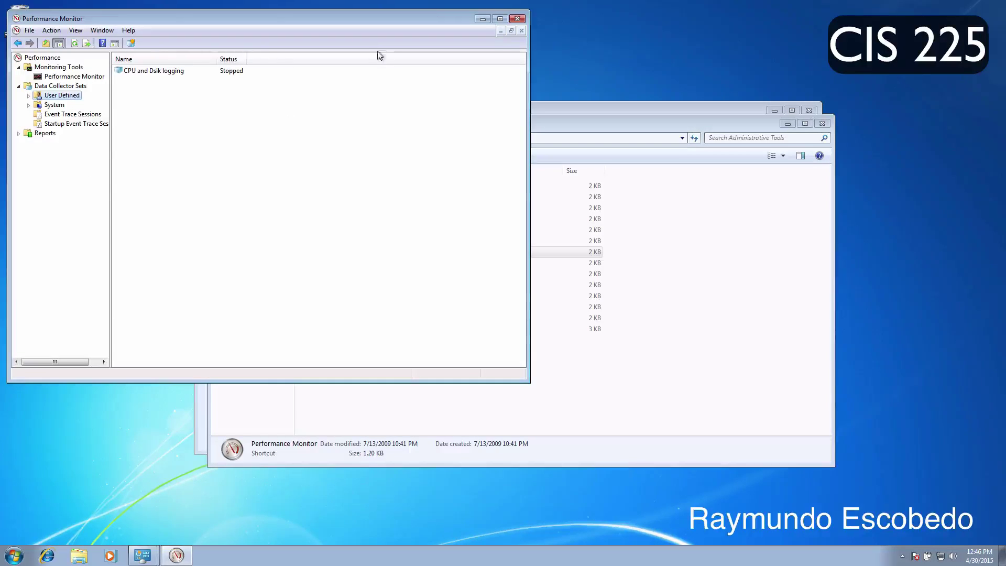
- Open the properties of the Performance Counter inside the CPU and Dsik logging set
{"action": "left_click", "coordinate": [168, 74]}
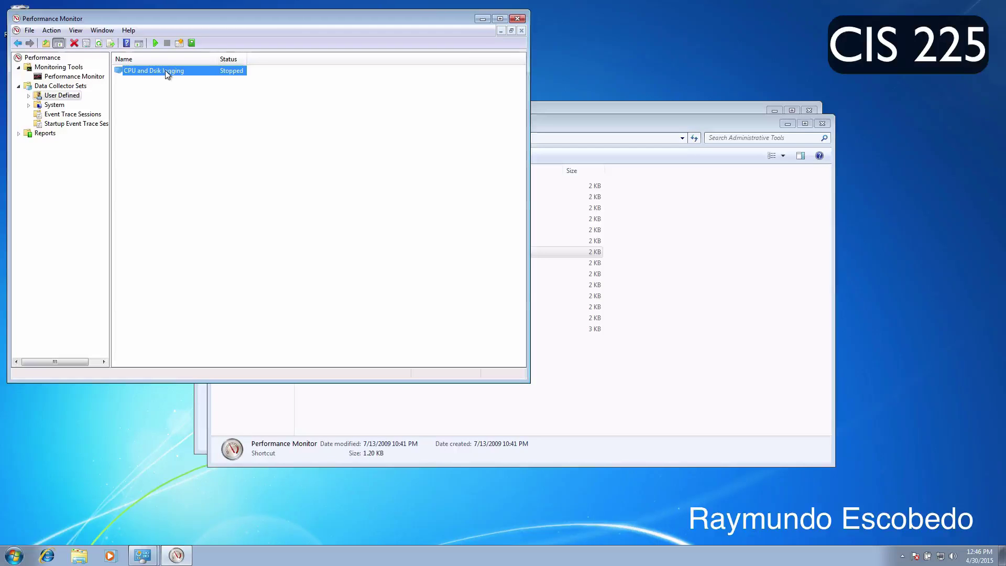
{"action": "right_click", "coordinate": [165, 71]}
{"action": "left_click", "coordinate": [142, 102]}
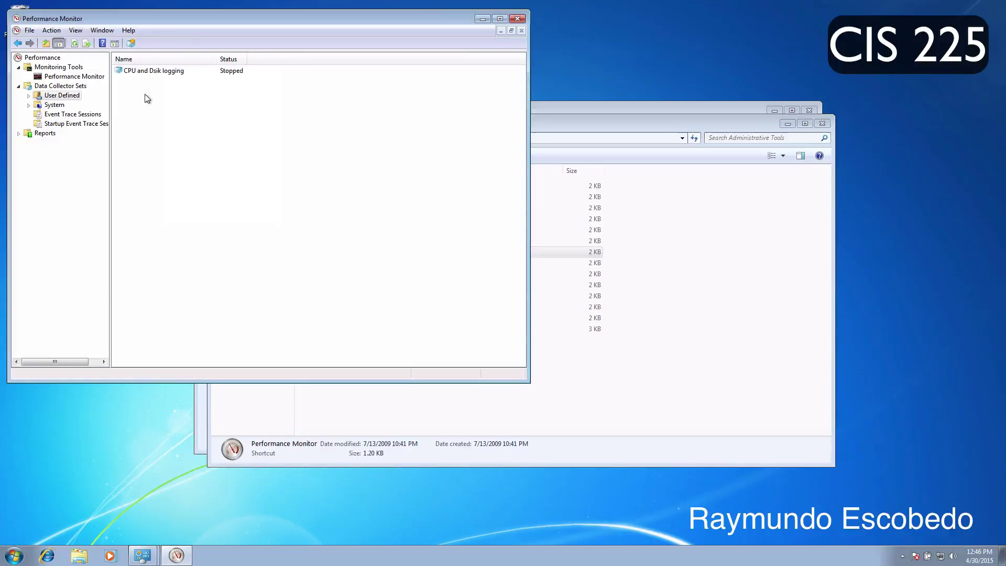
{"action": "double_click", "coordinate": [155, 74]}
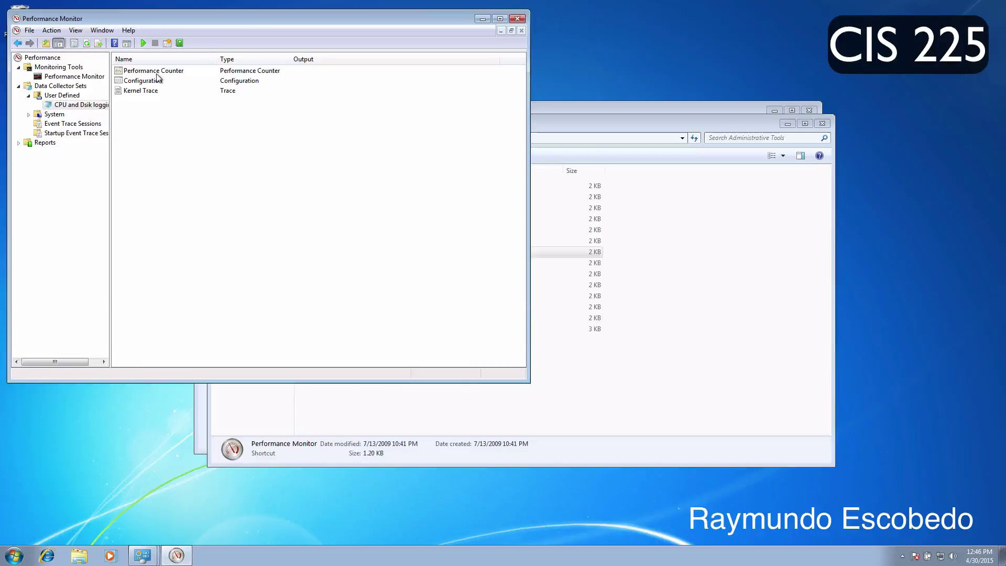
{"action": "right_click", "coordinate": [164, 73]}
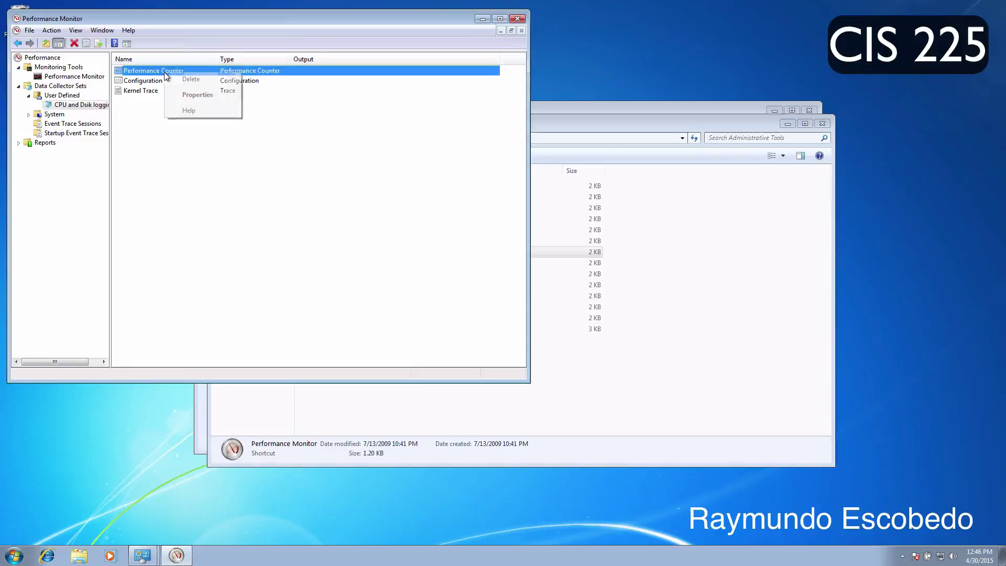
{"action": "left_click", "coordinate": [215, 96]}
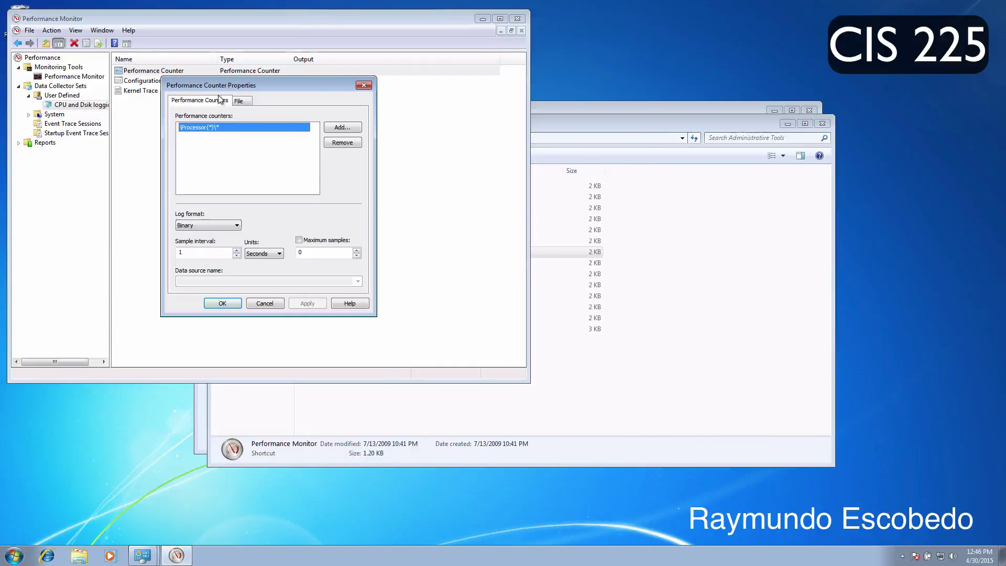
- Add all PhysicalDisk counters for the _Total instance to the Performance Counter, save, and return to the User Defined sets
{"action": "left_click", "coordinate": [344, 127]}
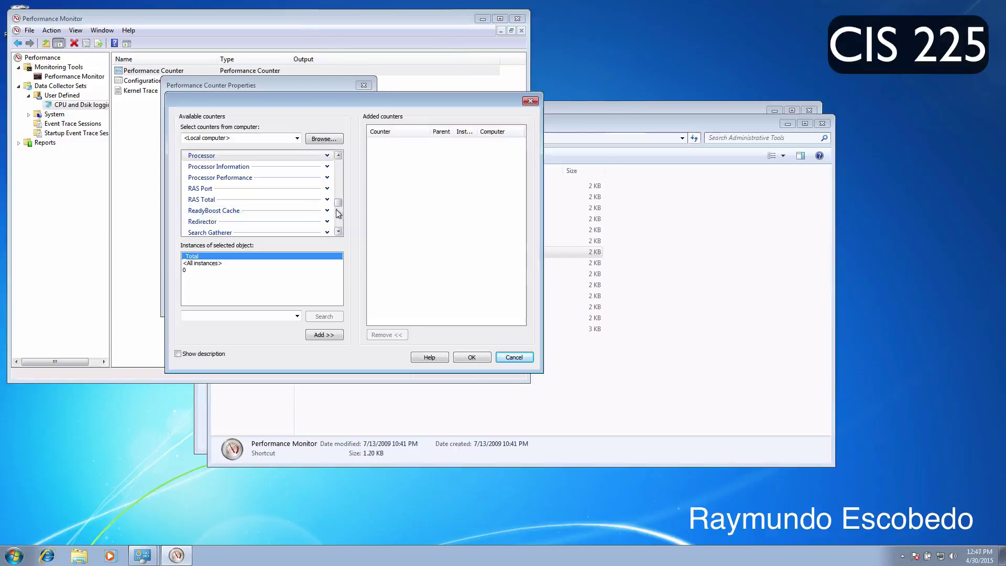
{"action": "left_click", "coordinate": [308, 208]}
{"action": "scroll", "coordinate": [308, 208], "scroll_direction": "up", "scroll_amount": 2}
{"action": "scroll", "coordinate": [308, 208], "scroll_direction": "up", "scroll_amount": 1}
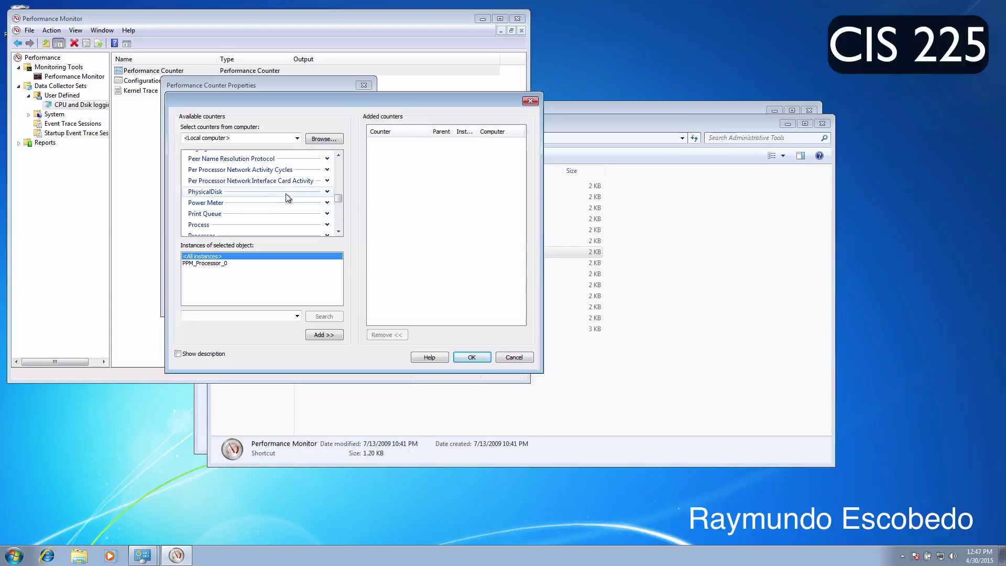
{"action": "left_click", "coordinate": [327, 192]}
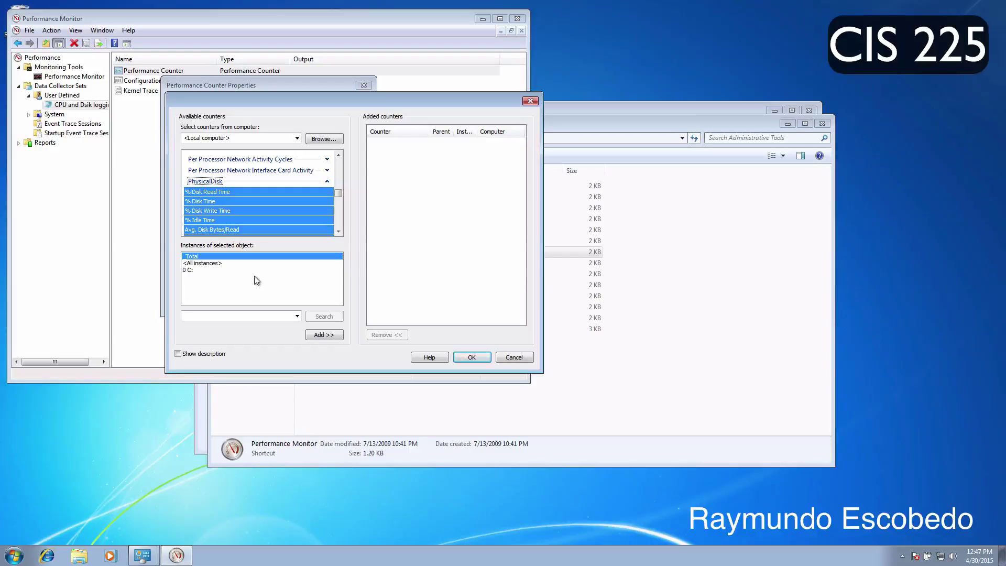
{"action": "left_click", "coordinate": [327, 337]}
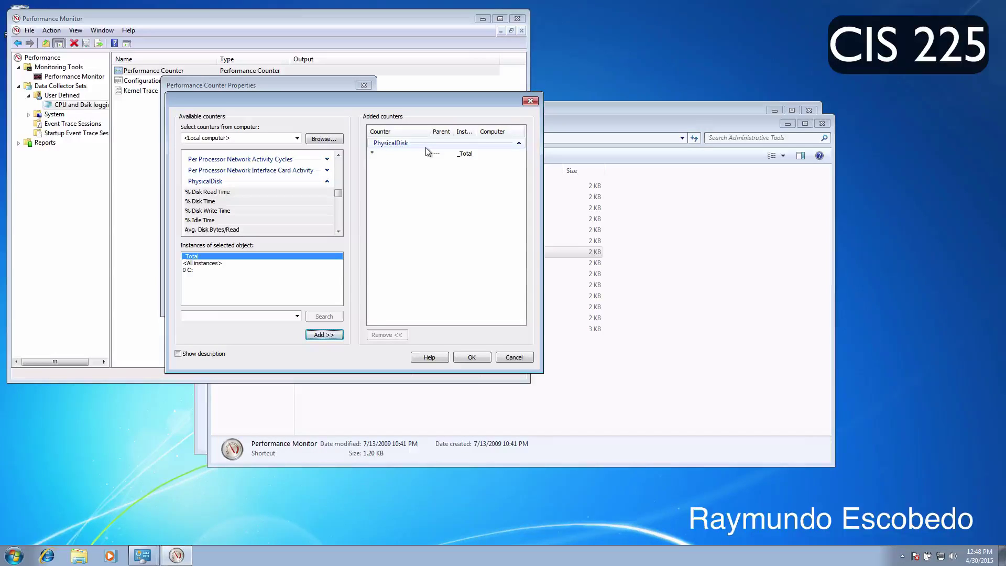
{"action": "left_click", "coordinate": [472, 358]}
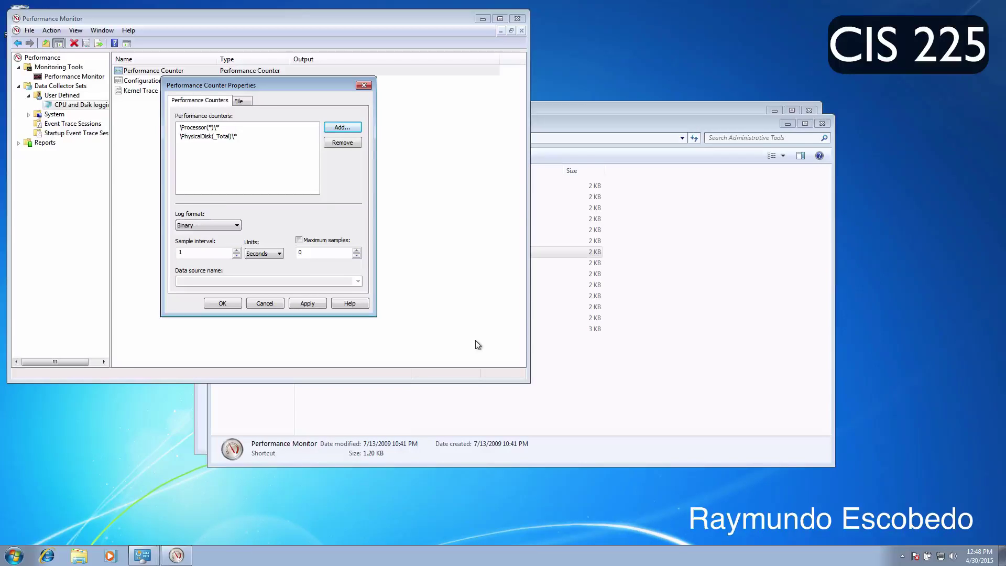
{"action": "left_click", "coordinate": [223, 303]}
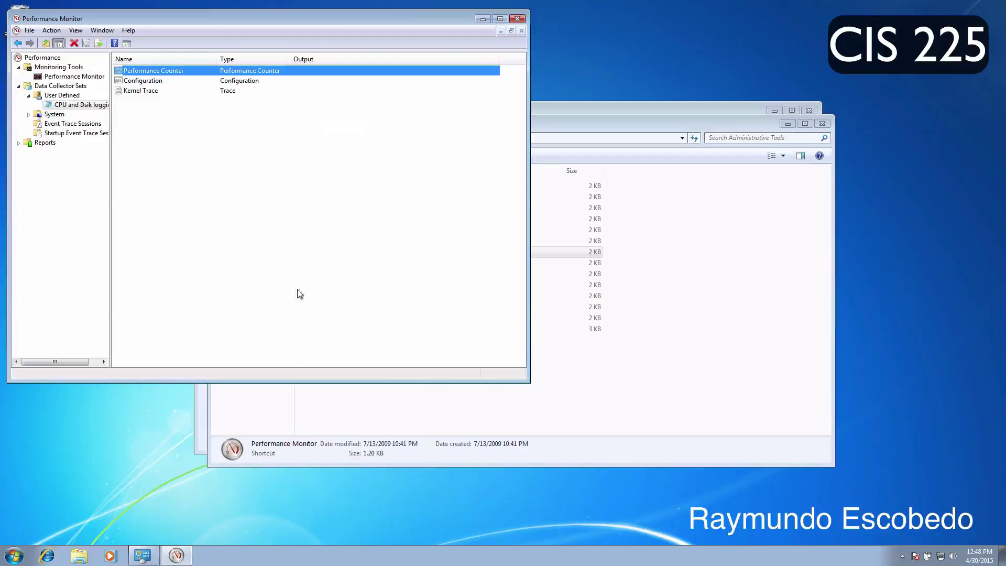
{"action": "left_click", "coordinate": [62, 95]}
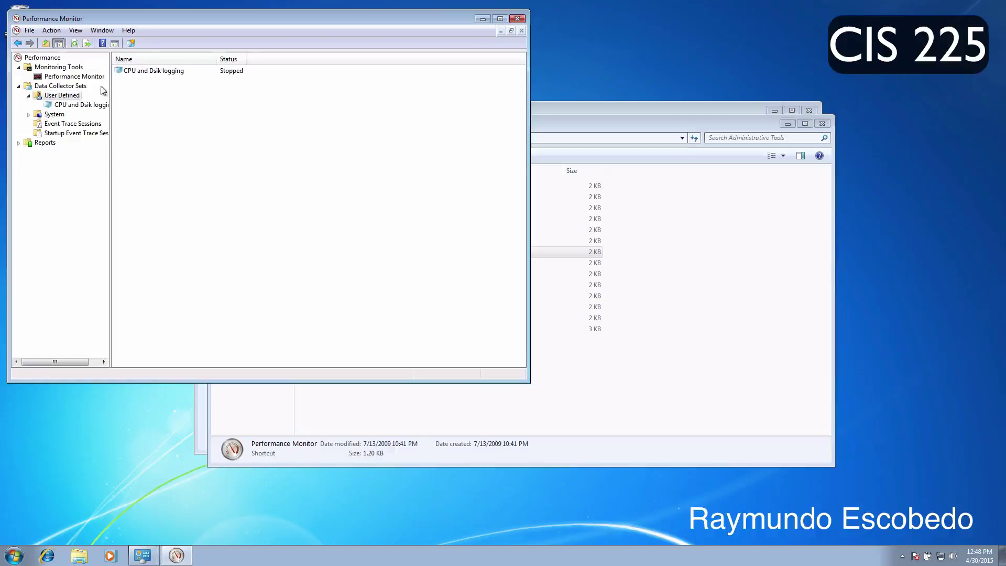
- Start the CPU and Dsik logging data collector set and open it to show its collectors
{"action": "right_click", "coordinate": [130, 70]}
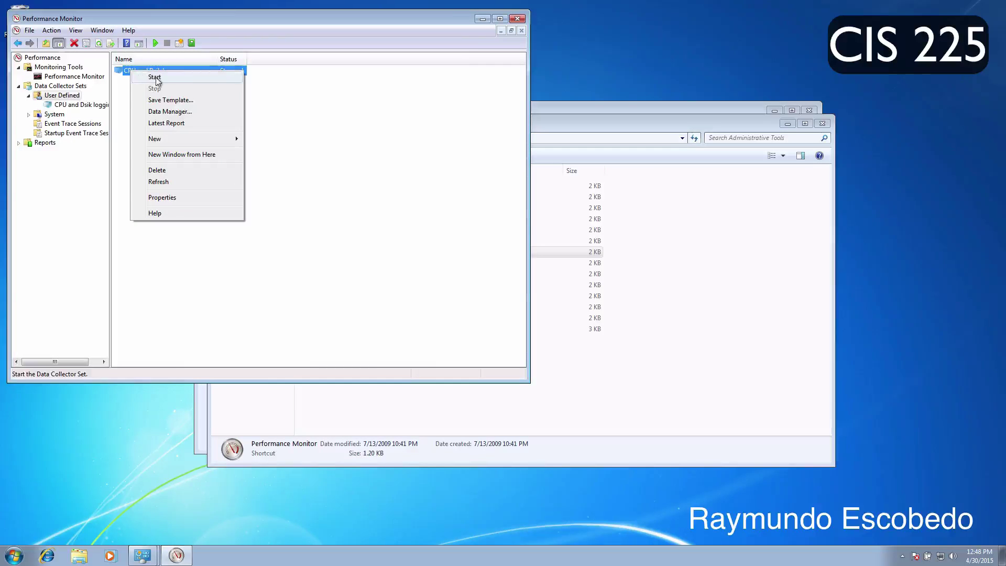
{"action": "left_click", "coordinate": [154, 77]}
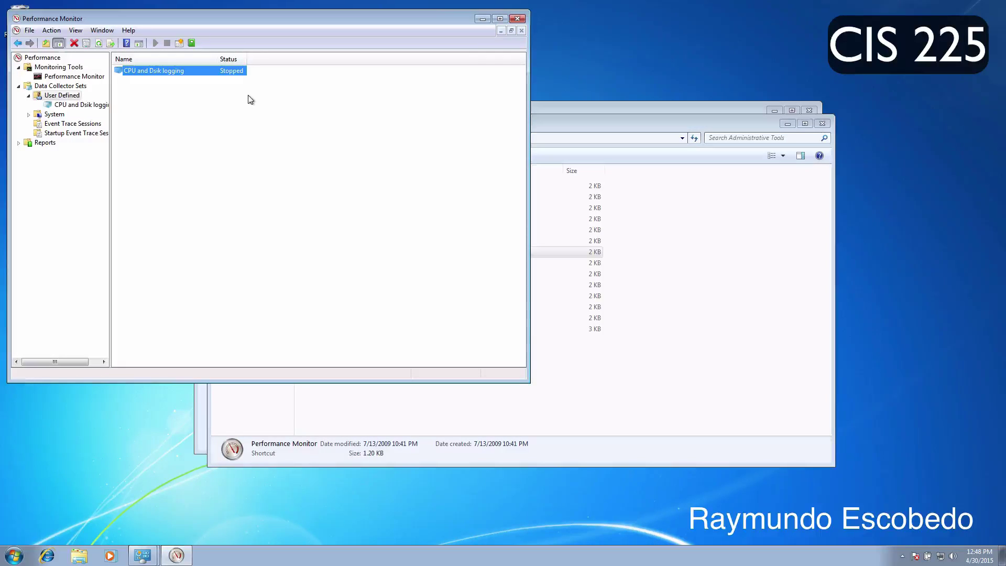
{"action": "key", "text": "Return"}
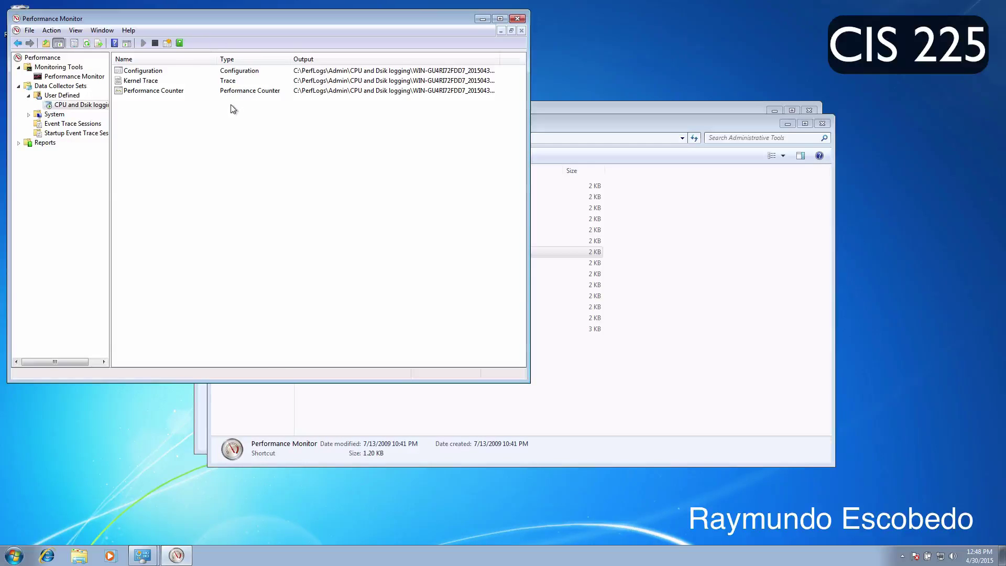
- Switch the data source of the Performance Monitor graph from current activity to log files
{"action": "left_click", "coordinate": [77, 78]}
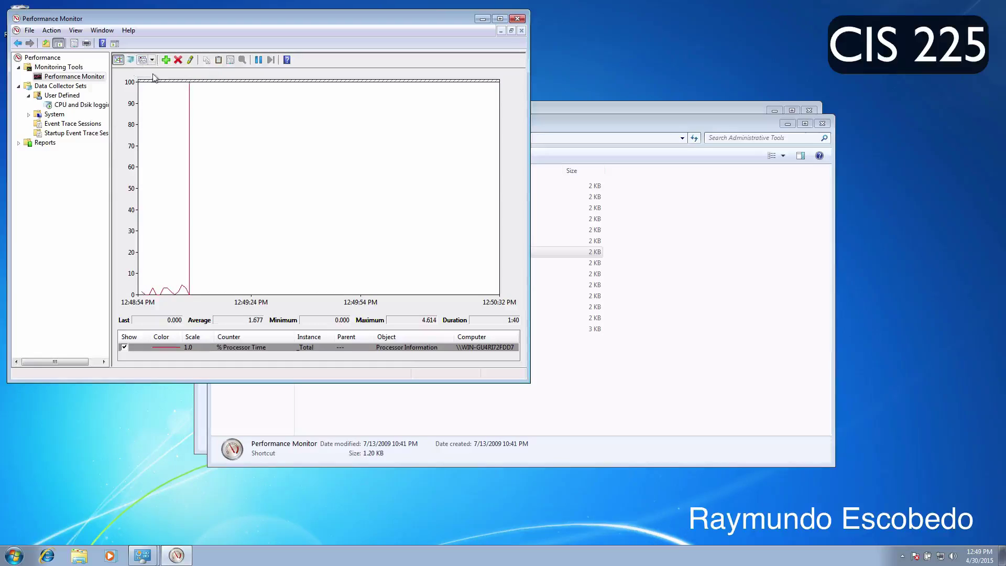
{"action": "left_click", "coordinate": [131, 60]}
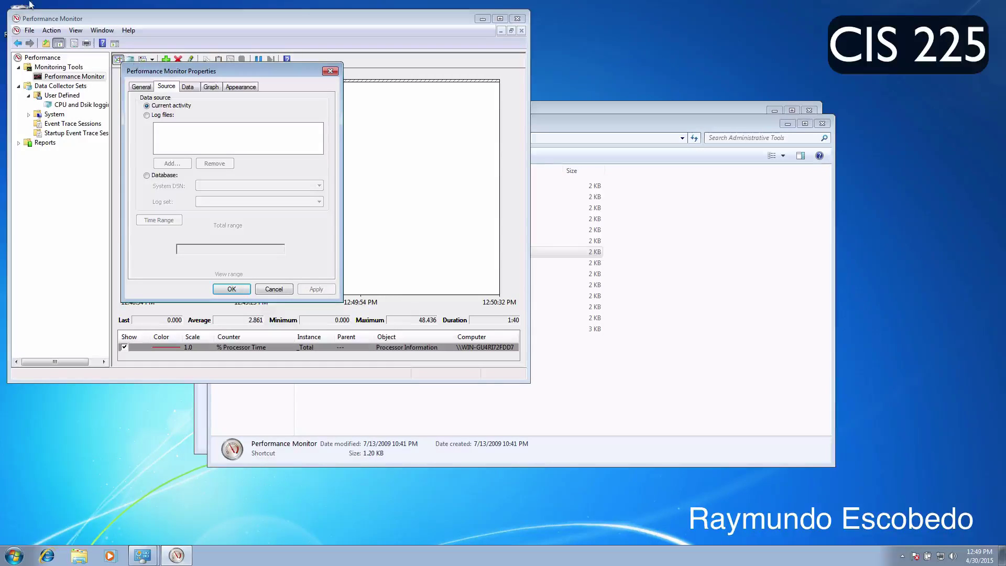
{"action": "left_click", "coordinate": [147, 118]}
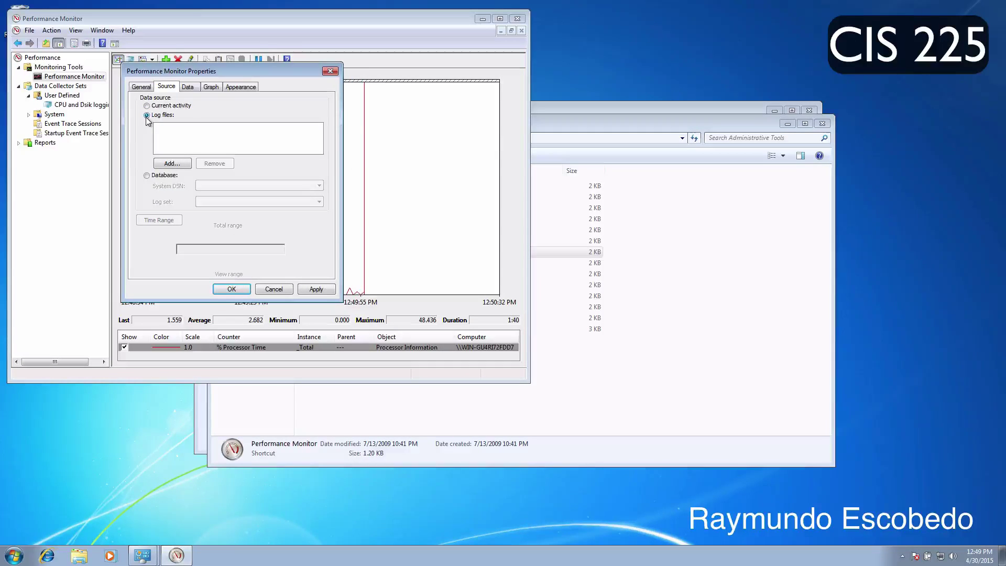
- Add the Performance Counter log from the run folder under PerfLogs\Admin\CPU and Dsik logging, load its time range, and apply the source
{"action": "left_click", "coordinate": [171, 163]}
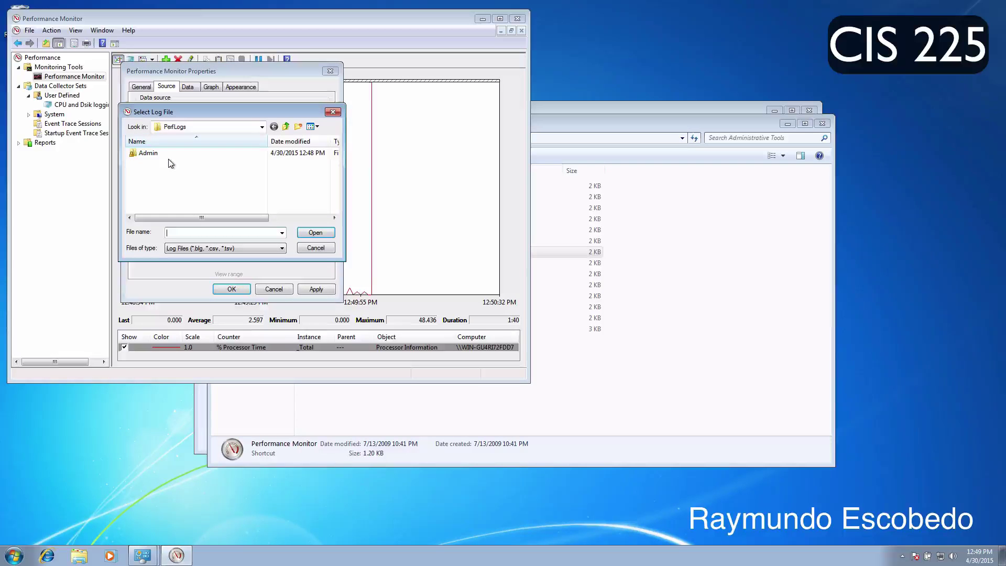
{"action": "double_click", "coordinate": [163, 155]}
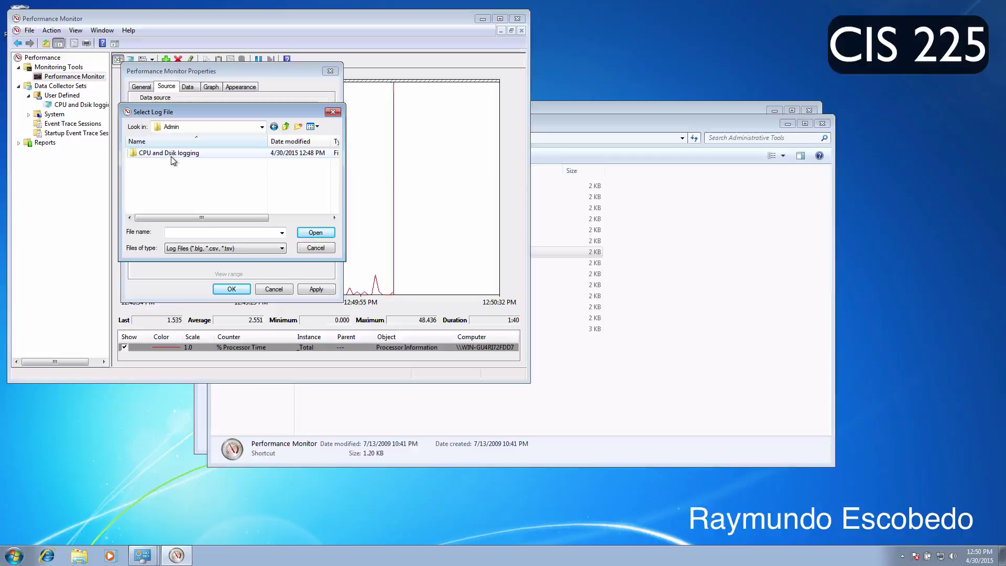
{"action": "left_click", "coordinate": [172, 155]}
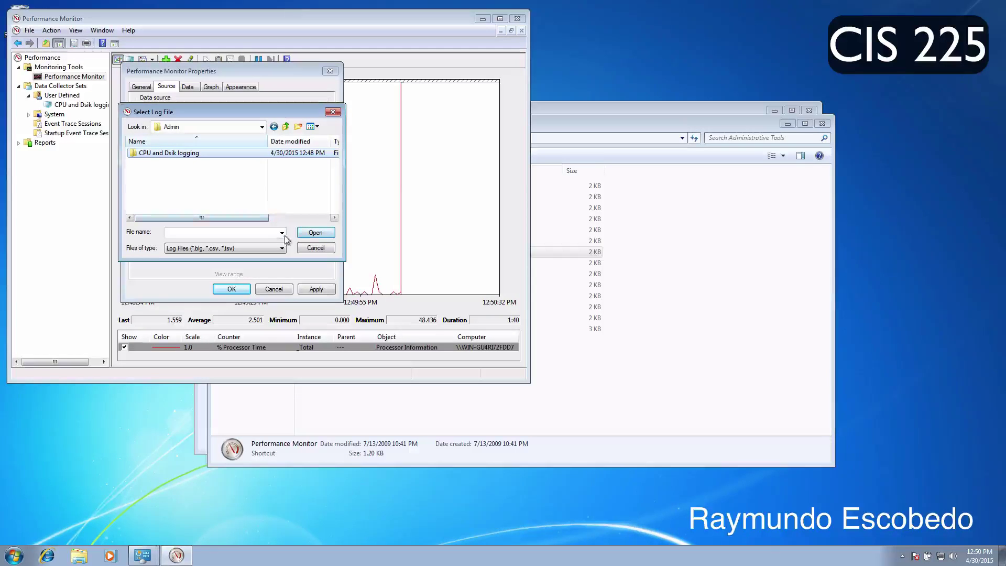
{"action": "double_click", "coordinate": [204, 153]}
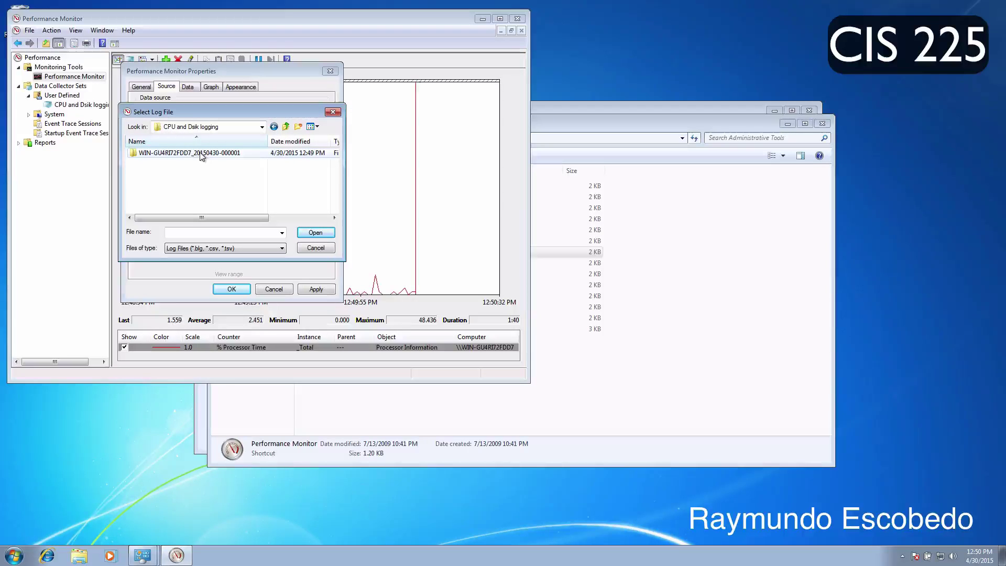
{"action": "double_click", "coordinate": [202, 154]}
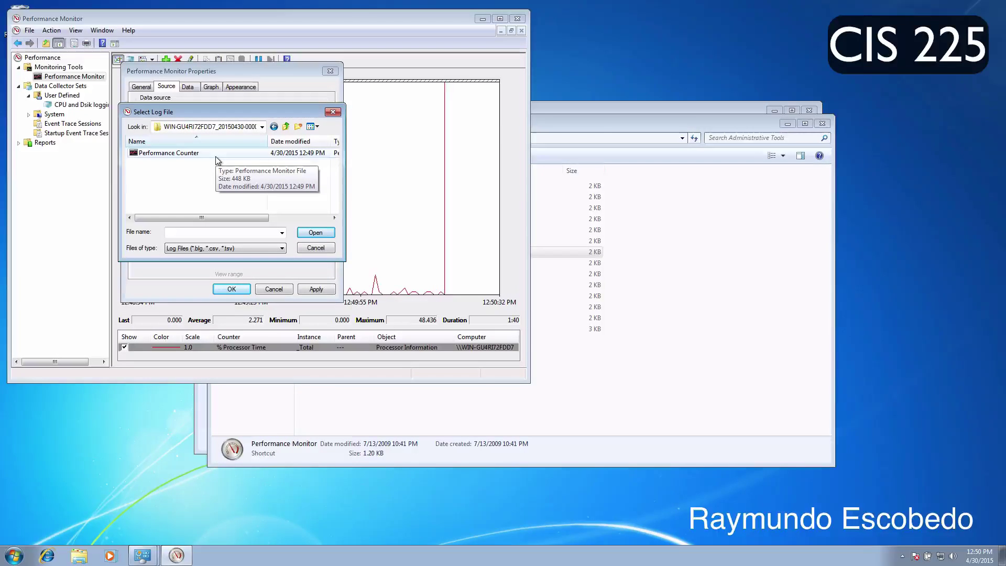
{"action": "left_click", "coordinate": [207, 158]}
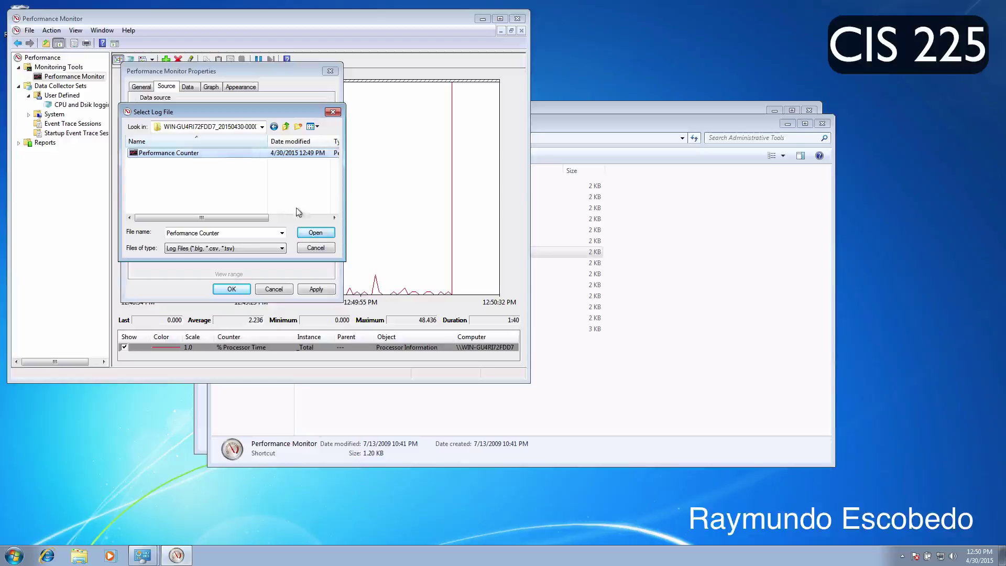
{"action": "left_click", "coordinate": [315, 234]}
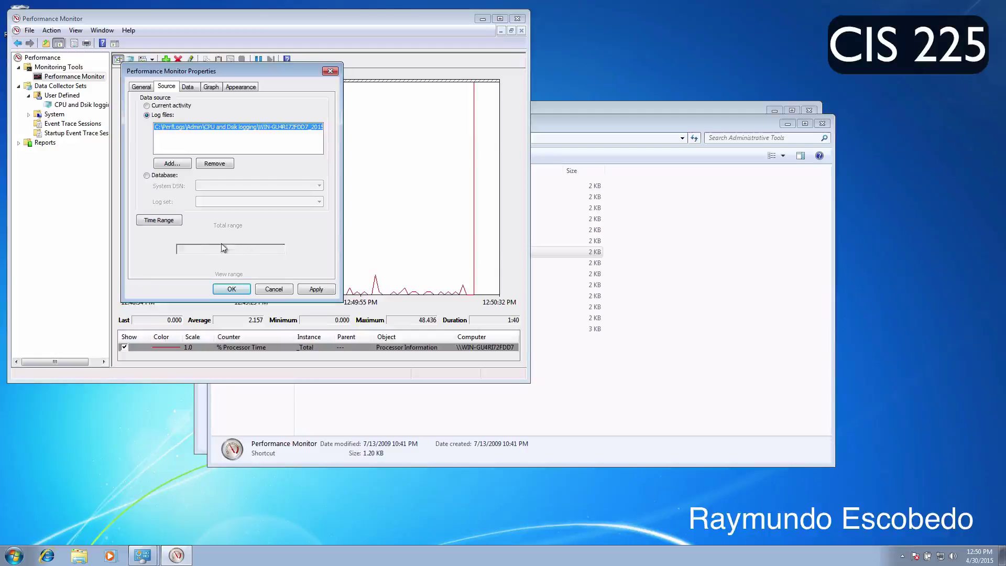
{"action": "left_click", "coordinate": [167, 220]}
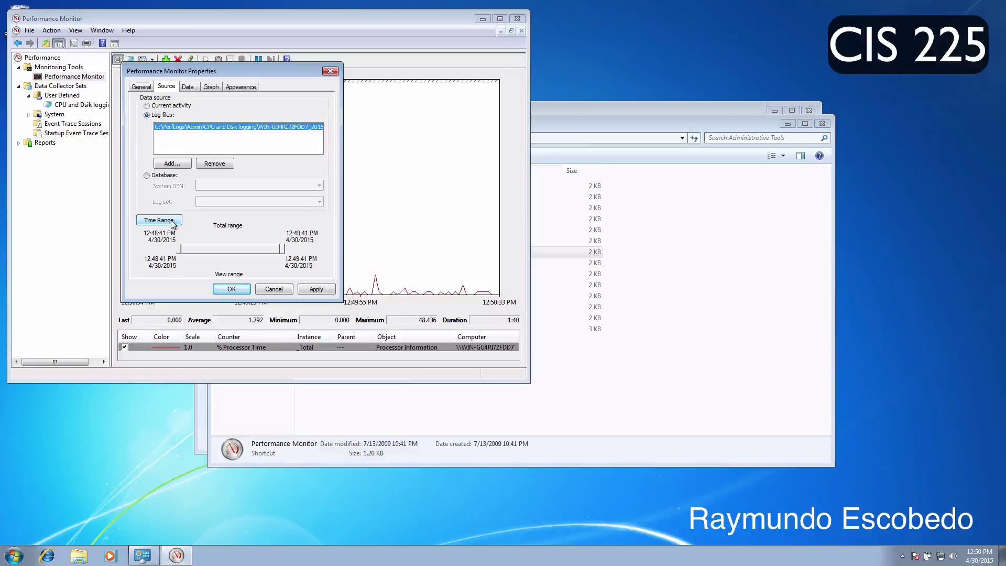
{"action": "left_click", "coordinate": [316, 289]}
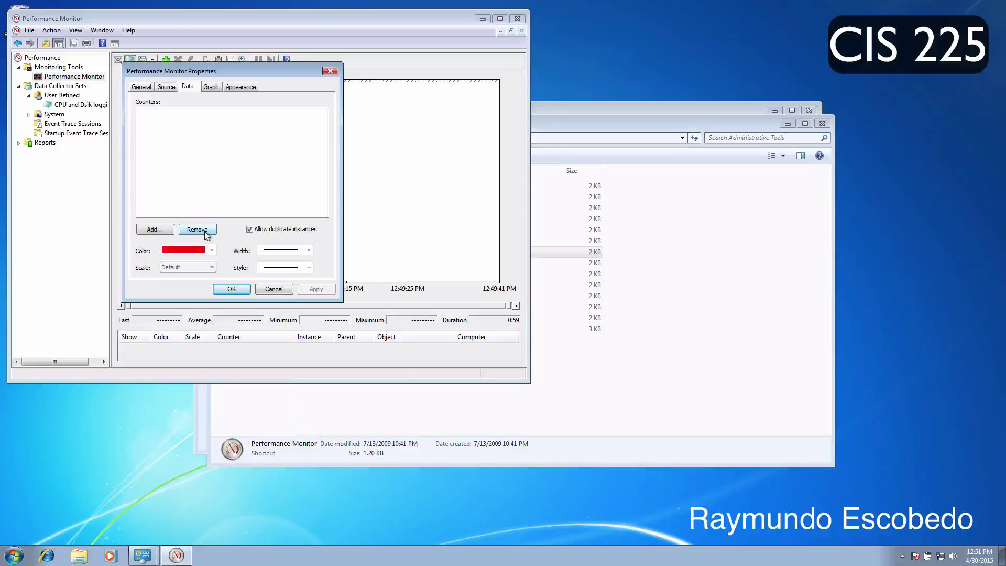
- Add the PhysicalDisk % Idle Time counter for the _Total instance to the graph's counters
{"action": "left_click", "coordinate": [152, 230]}
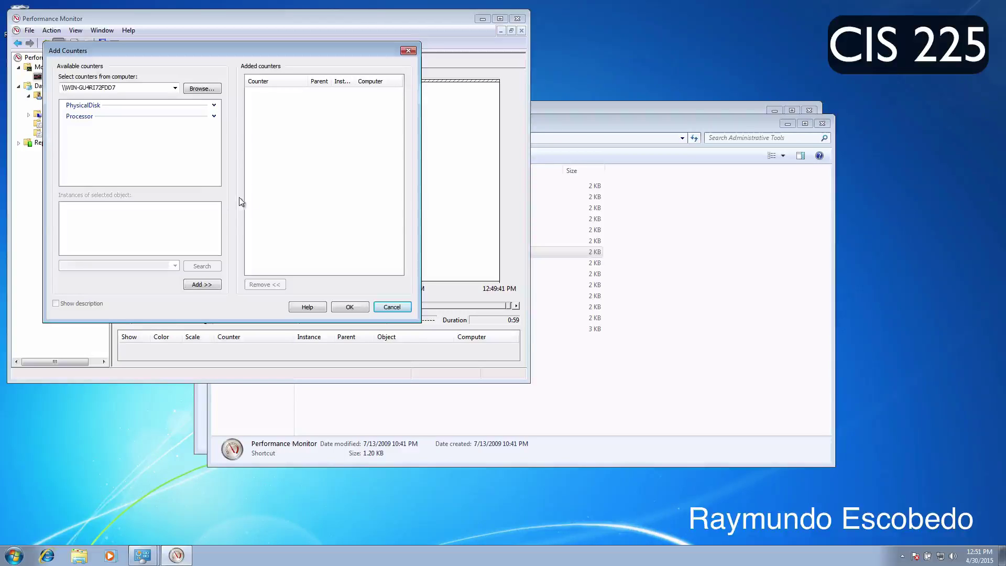
{"action": "left_click", "coordinate": [214, 106]}
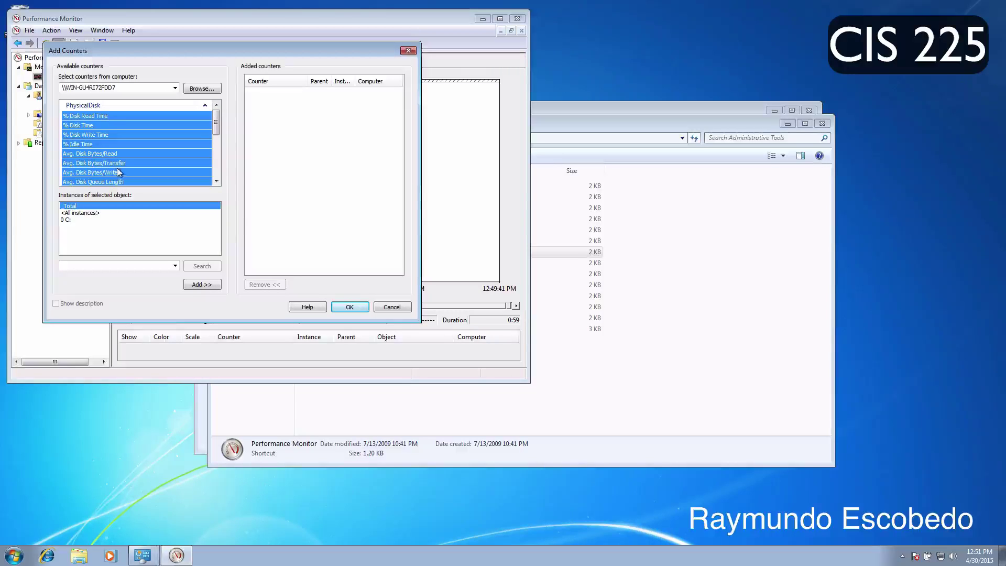
{"action": "left_click", "coordinate": [81, 145]}
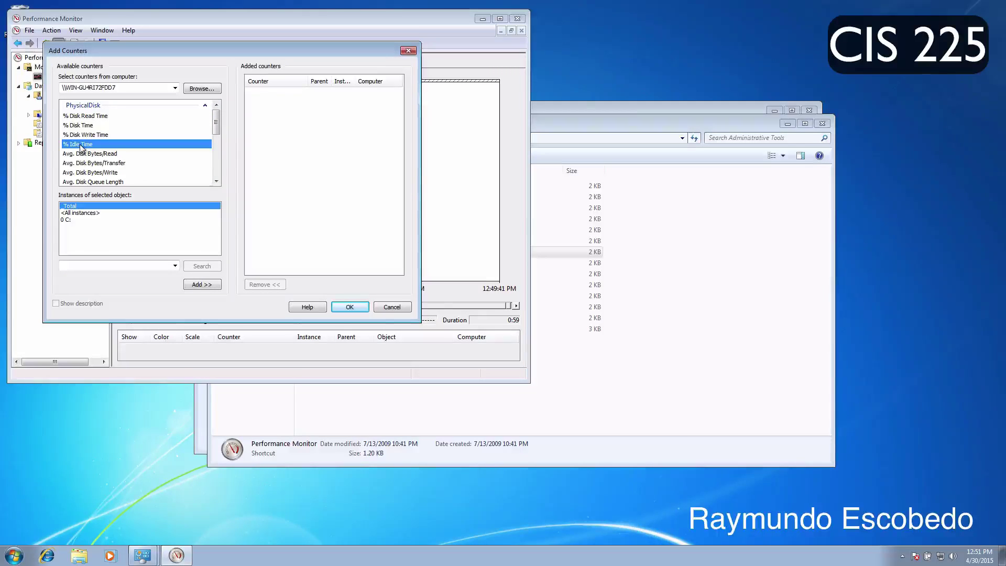
{"action": "left_click", "coordinate": [200, 285]}
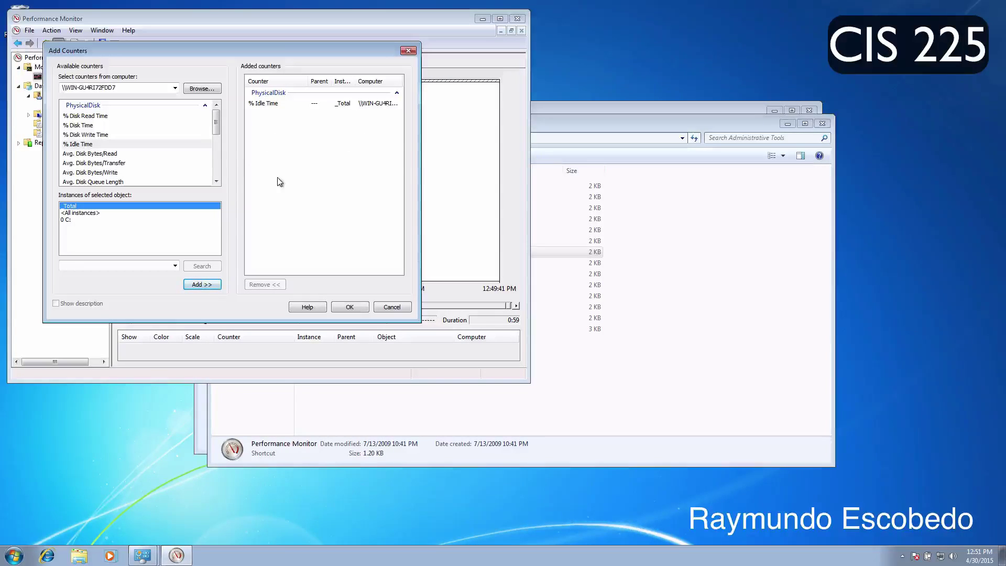
- Add the Processor % Idle Time counter for the _Total instance and confirm the counter selection
{"action": "left_click", "coordinate": [205, 104]}
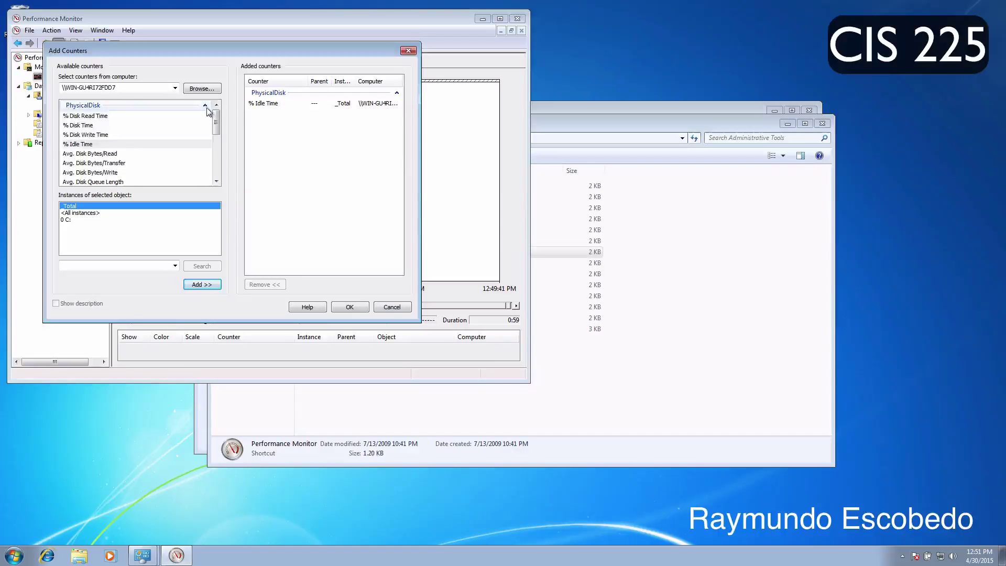
{"action": "left_click", "coordinate": [205, 116]}
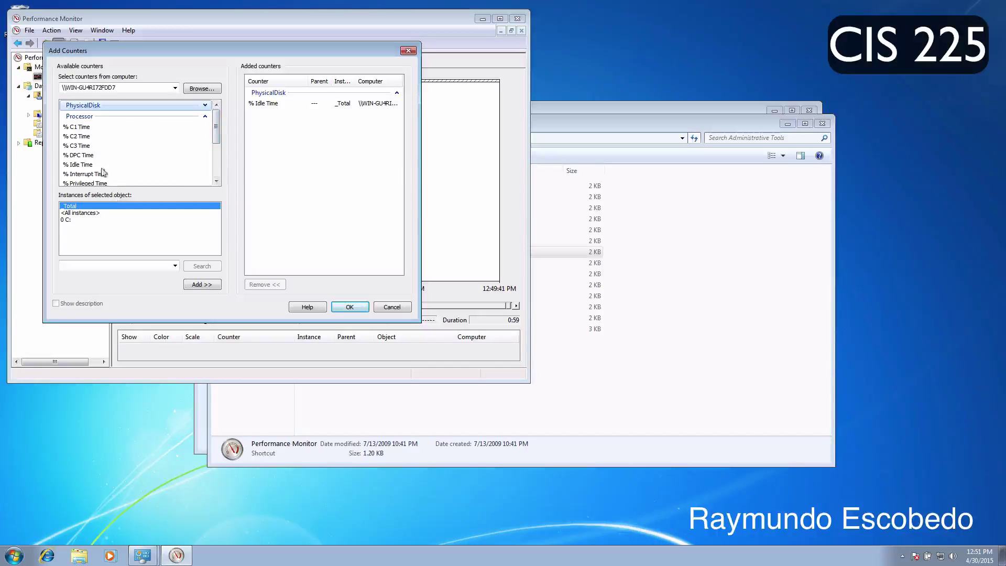
{"action": "scroll", "coordinate": [95, 181], "scroll_direction": "down", "scroll_amount": 1}
{"action": "left_click", "coordinate": [95, 138]}
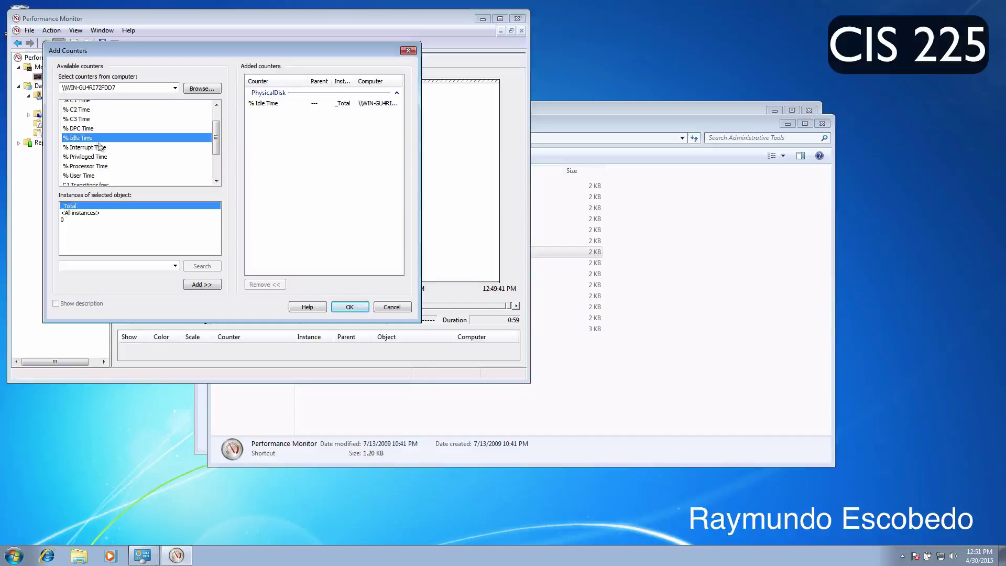
{"action": "left_click", "coordinate": [204, 284]}
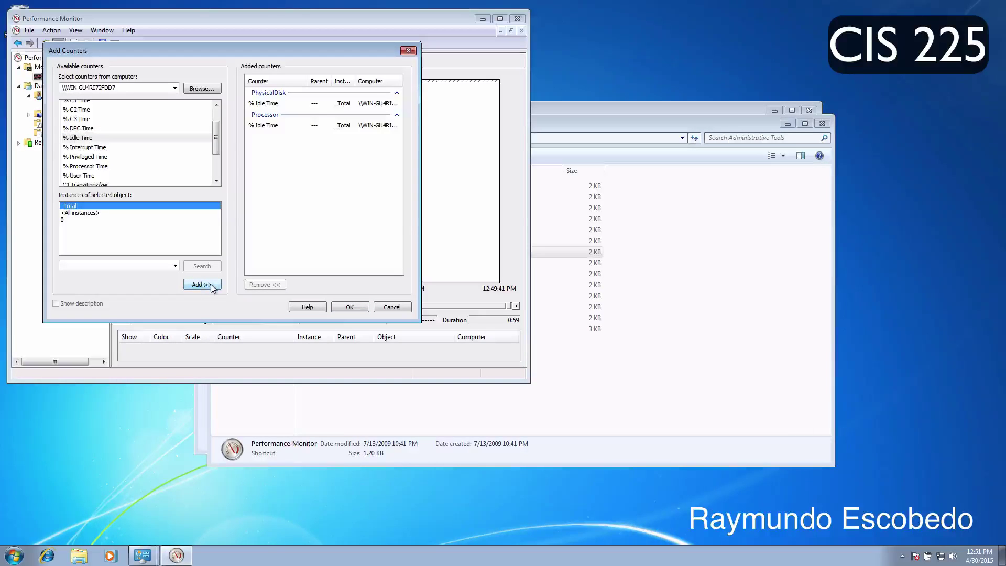
{"action": "left_click", "coordinate": [347, 309]}
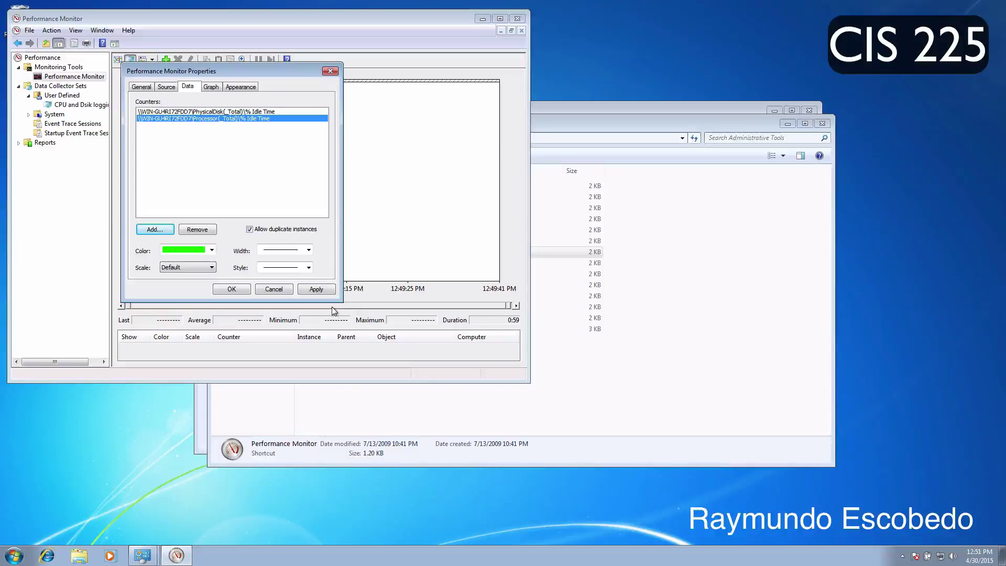
- Compare the line colors of the PhysicalDisk and Processor % Idle Time counters, and accept the properties to plot the logged data
{"action": "left_click", "coordinate": [162, 112]}
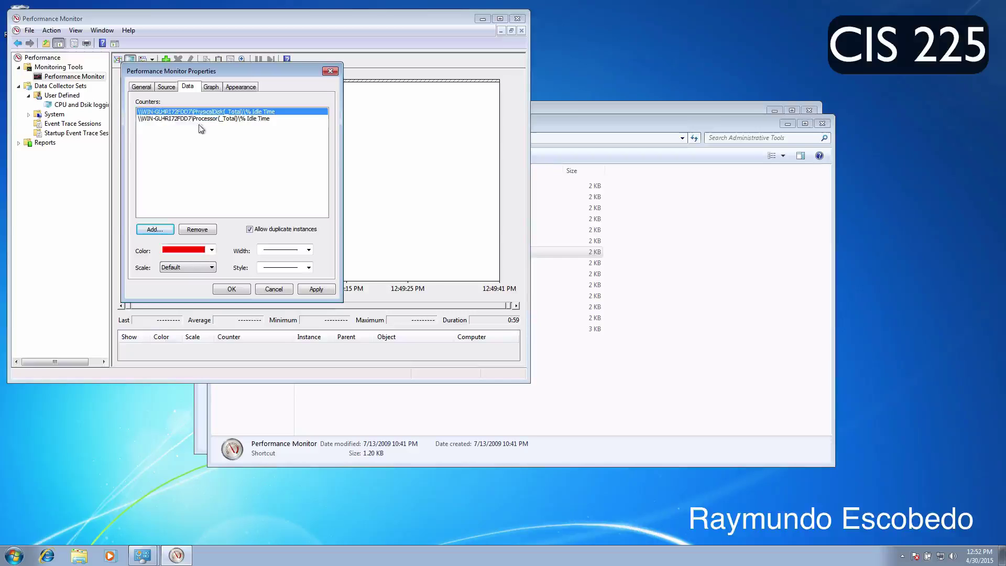
{"action": "left_click", "coordinate": [275, 119]}
{"action": "left_click", "coordinate": [275, 113]}
{"action": "left_click", "coordinate": [272, 118]}
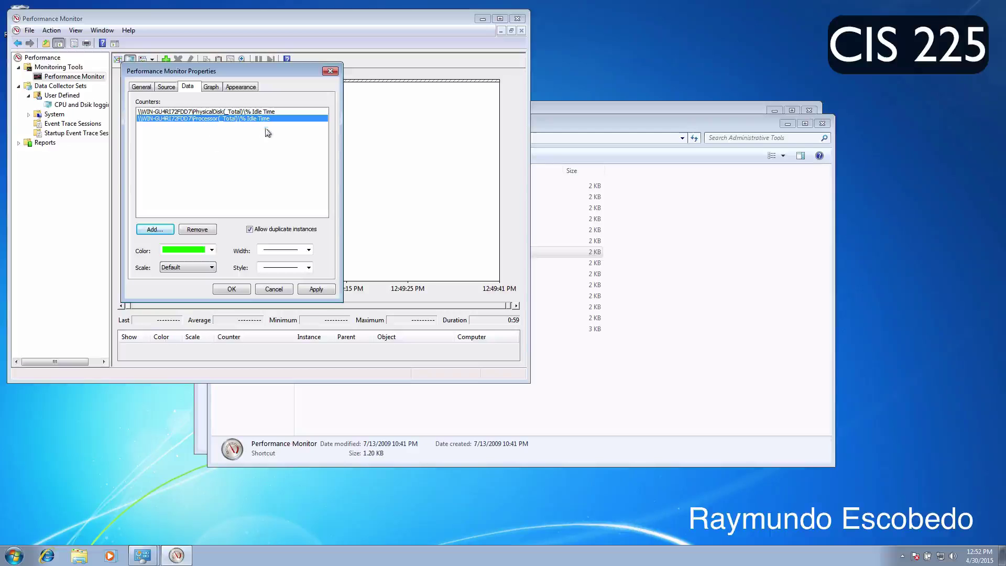
{"action": "left_click", "coordinate": [236, 113]}
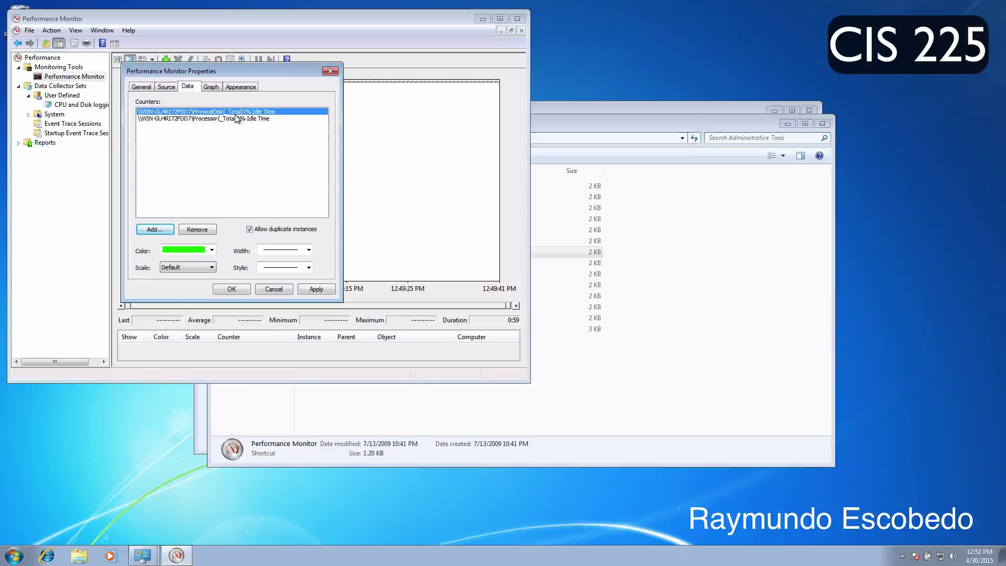
{"action": "left_click", "coordinate": [237, 119]}
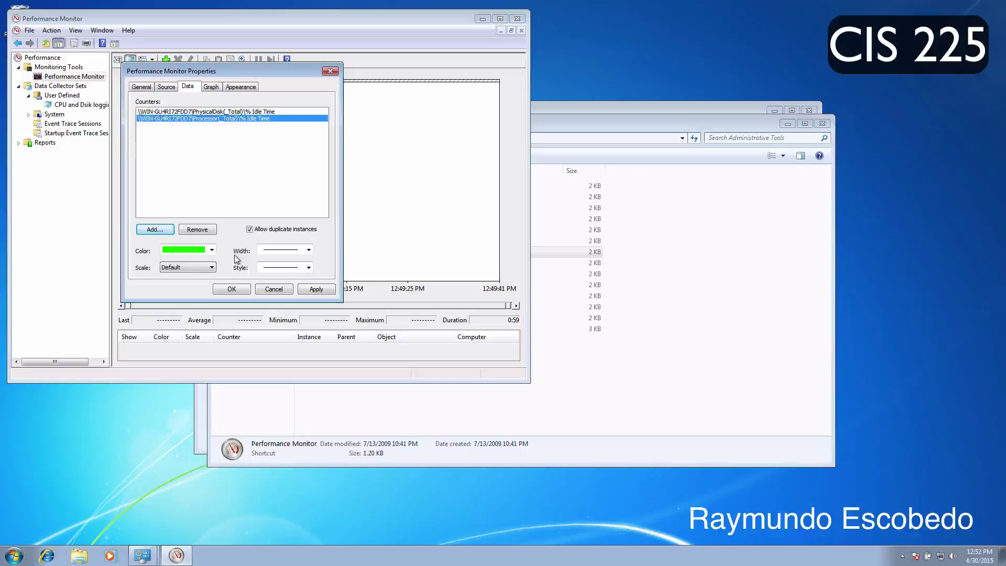
{"action": "left_click", "coordinate": [232, 289]}
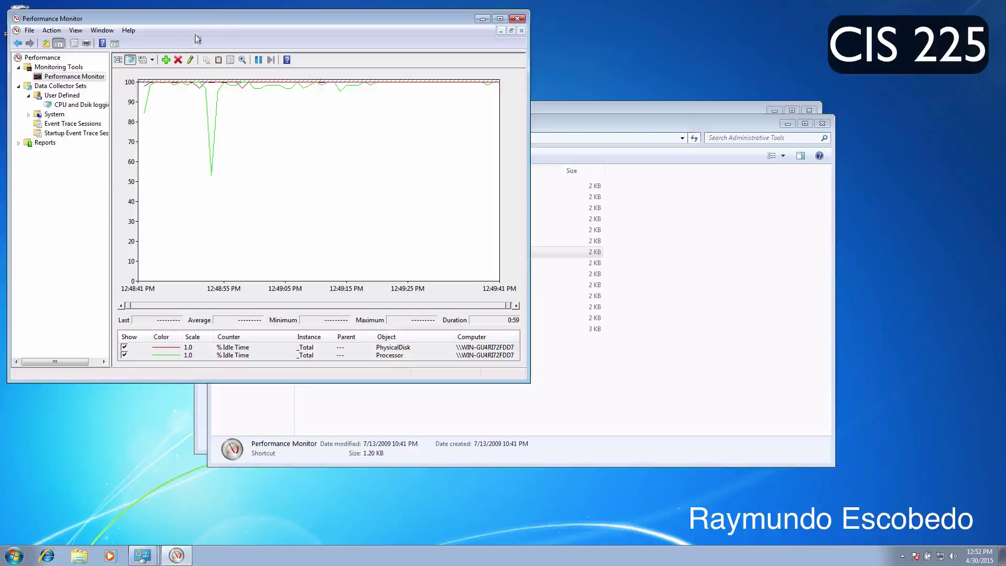
- Browse the PhysicalDisk counters available from the log, such as % Disk Read Time and Disk Bytes/sec, and leave without adding any
{"action": "left_click", "coordinate": [166, 61]}
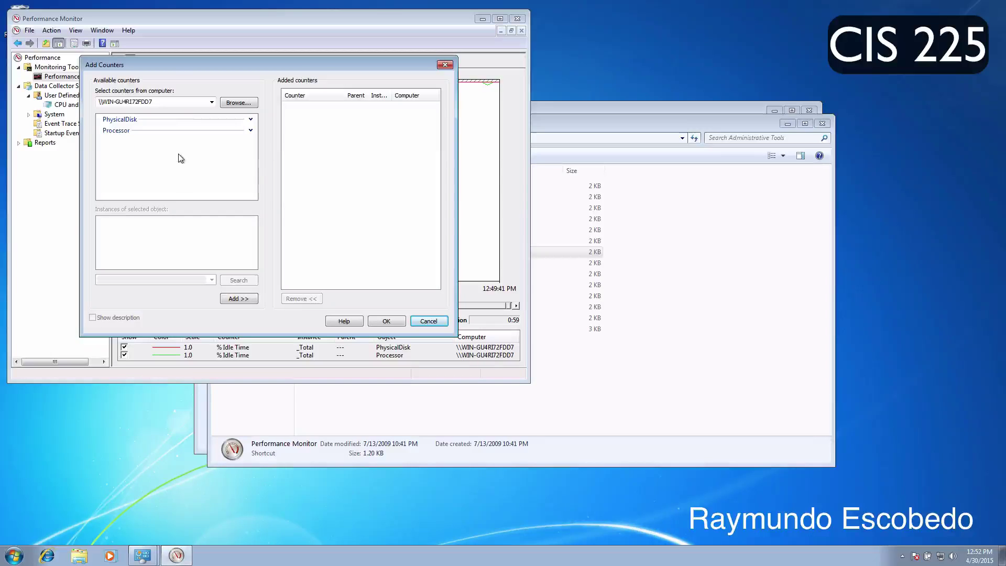
{"action": "left_click", "coordinate": [251, 120]}
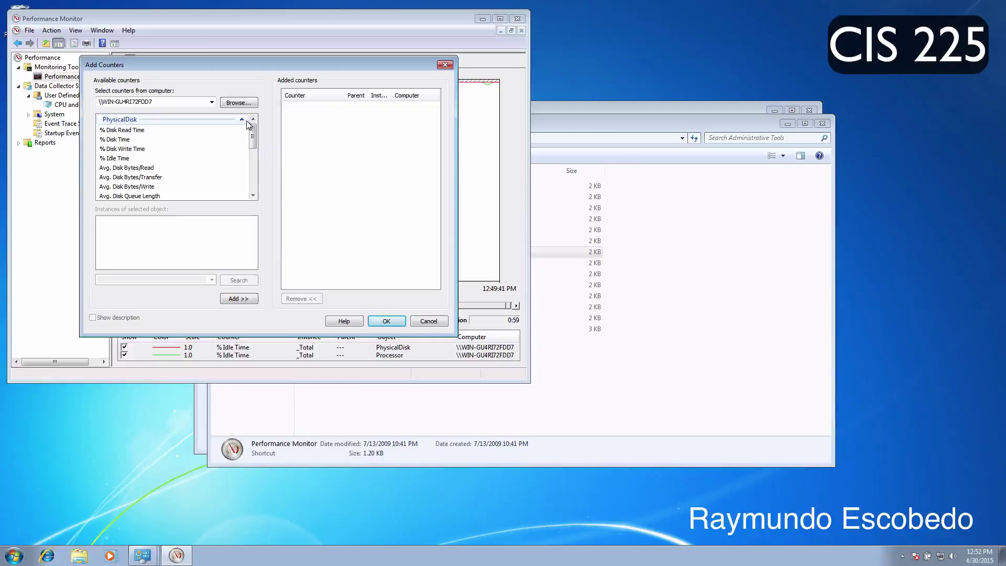
{"action": "scroll", "coordinate": [178, 166], "scroll_direction": "down", "scroll_amount": 1}
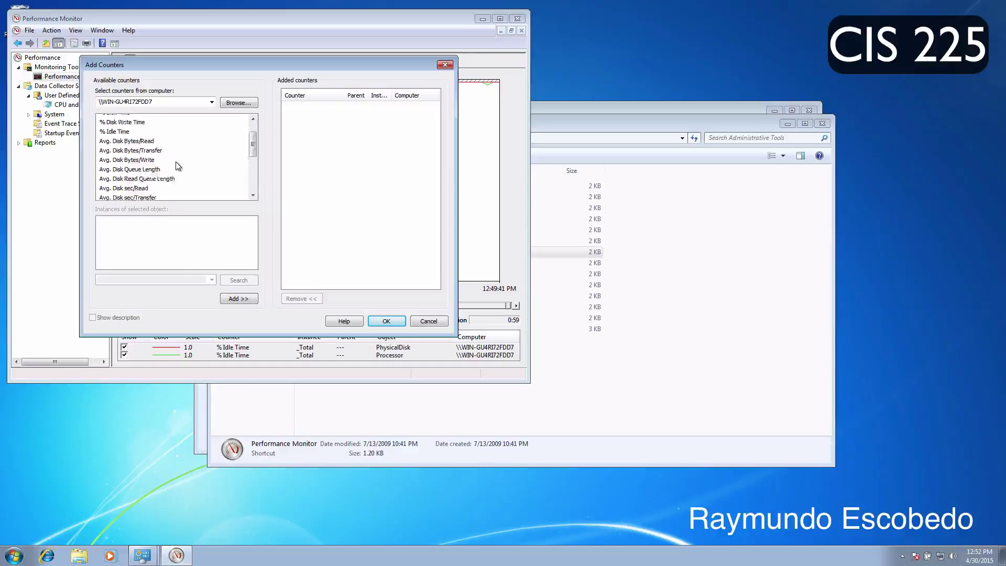
{"action": "scroll", "coordinate": [223, 133], "scroll_direction": "up", "scroll_amount": 1}
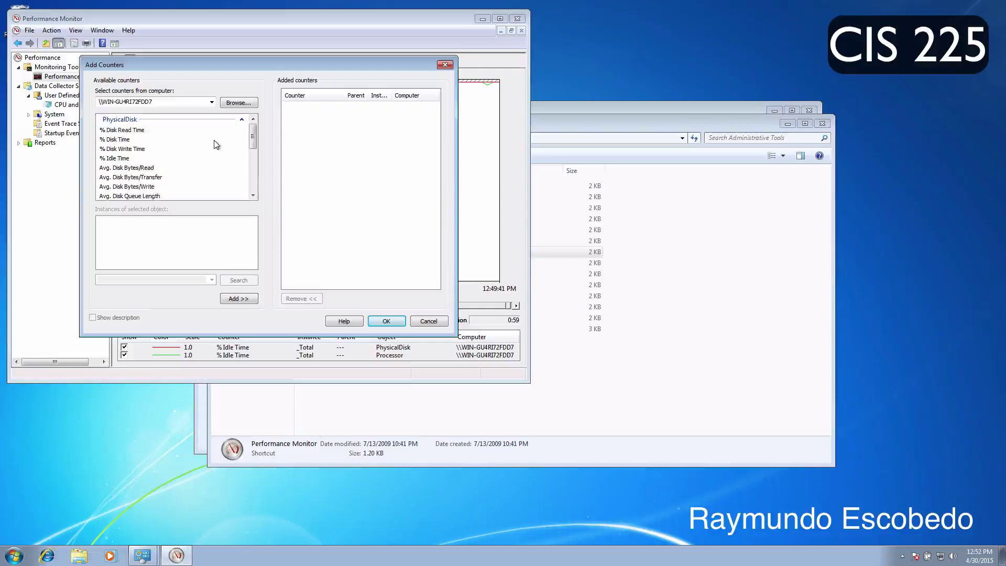
{"action": "left_click", "coordinate": [147, 132]}
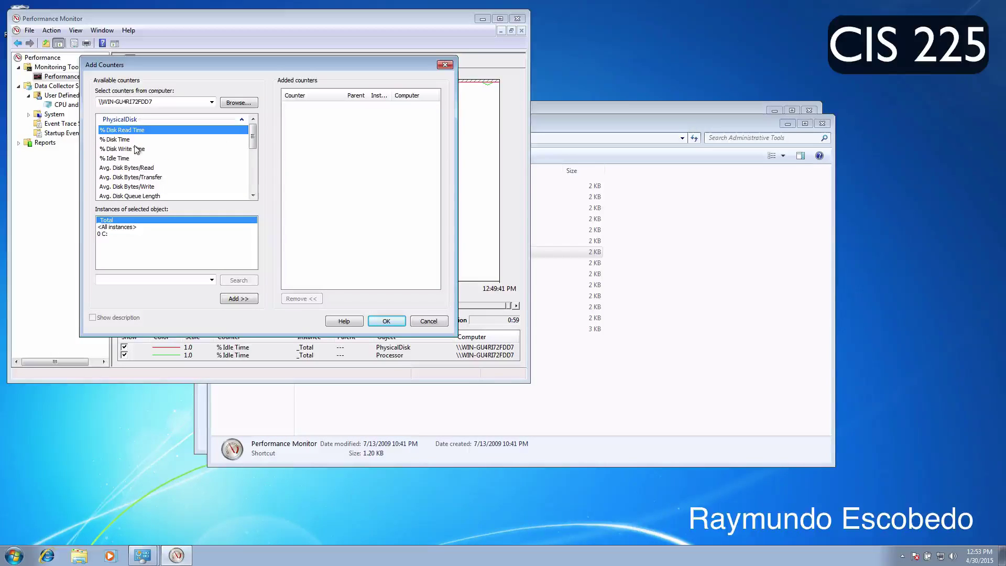
{"action": "left_click", "coordinate": [145, 140]}
{"action": "left_click", "coordinate": [175, 130]}
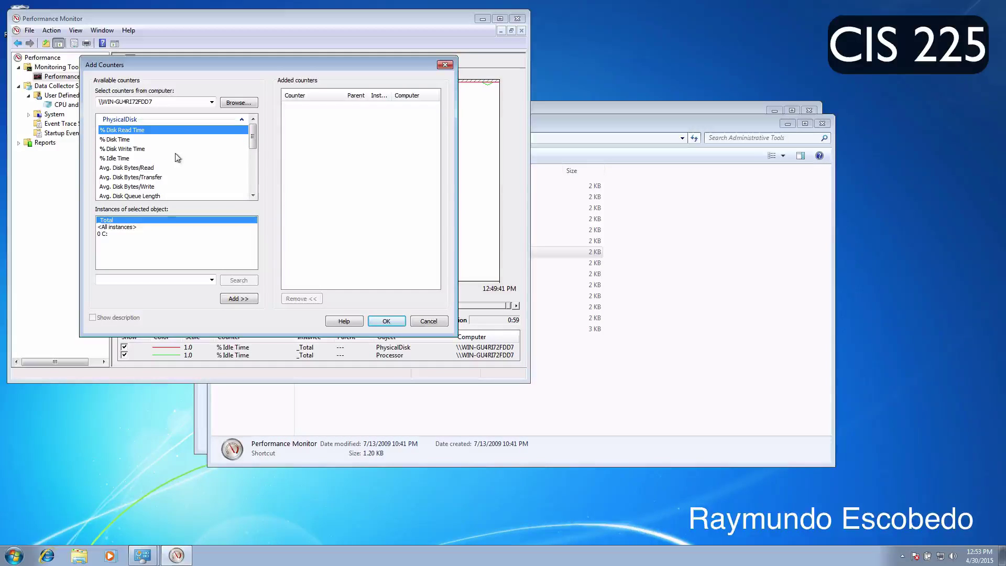
{"action": "left_click", "coordinate": [159, 150]}
{"action": "left_click", "coordinate": [161, 168]}
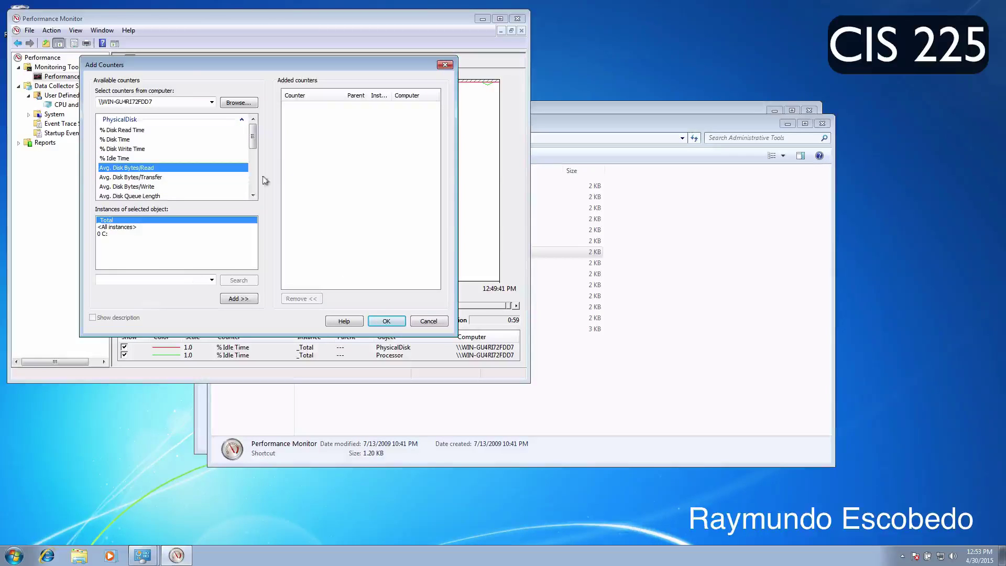
{"action": "scroll", "coordinate": [232, 160], "scroll_direction": "down", "scroll_amount": 5}
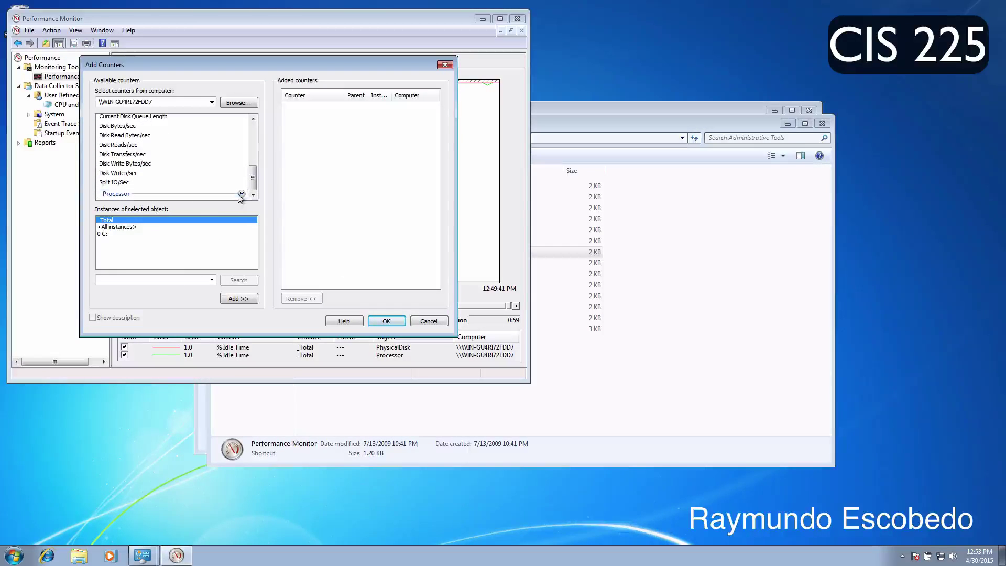
{"action": "scroll", "coordinate": [210, 198], "scroll_direction": "up", "scroll_amount": 1}
{"action": "left_click", "coordinate": [161, 158]}
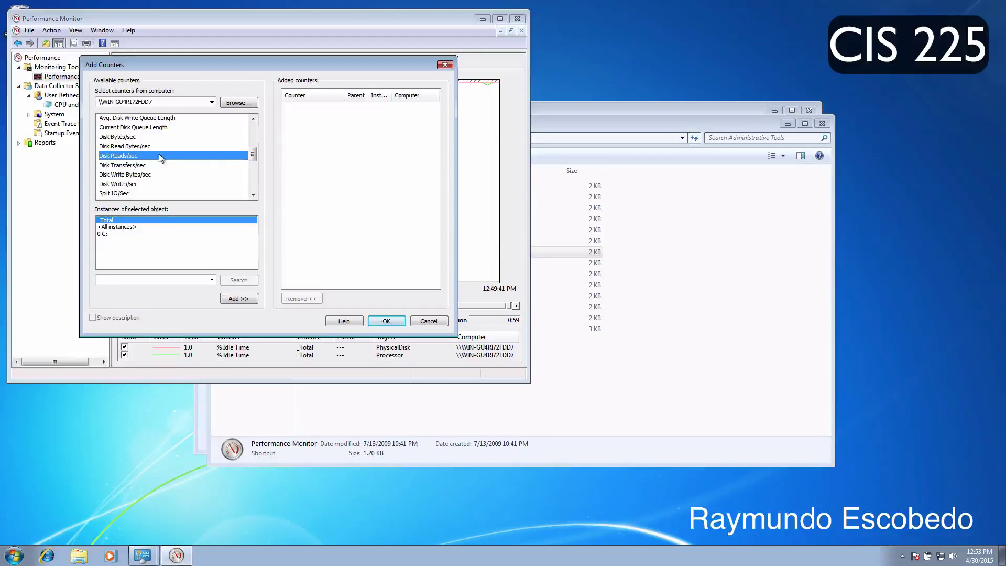
{"action": "left_click", "coordinate": [168, 136]}
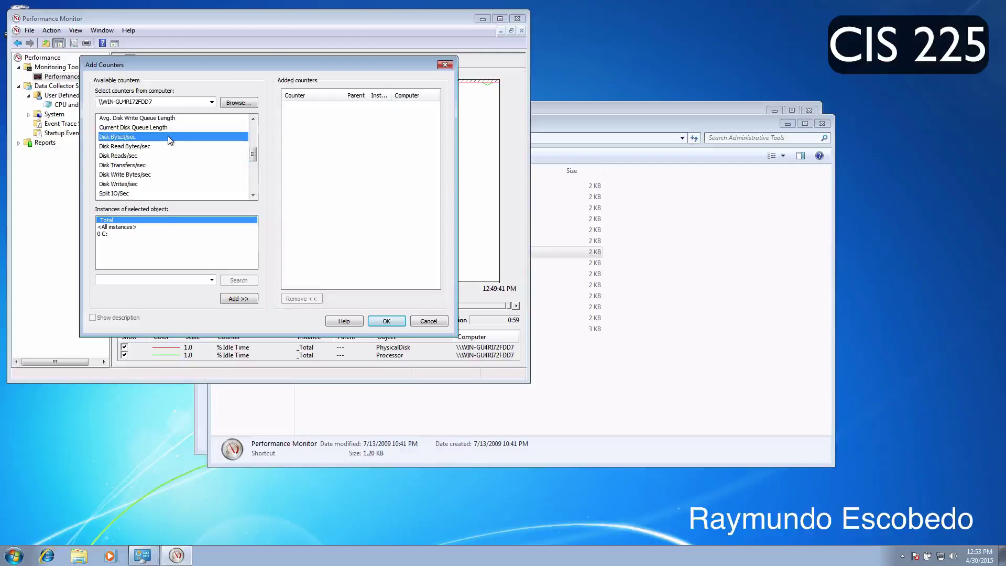
{"action": "left_click", "coordinate": [428, 322]}
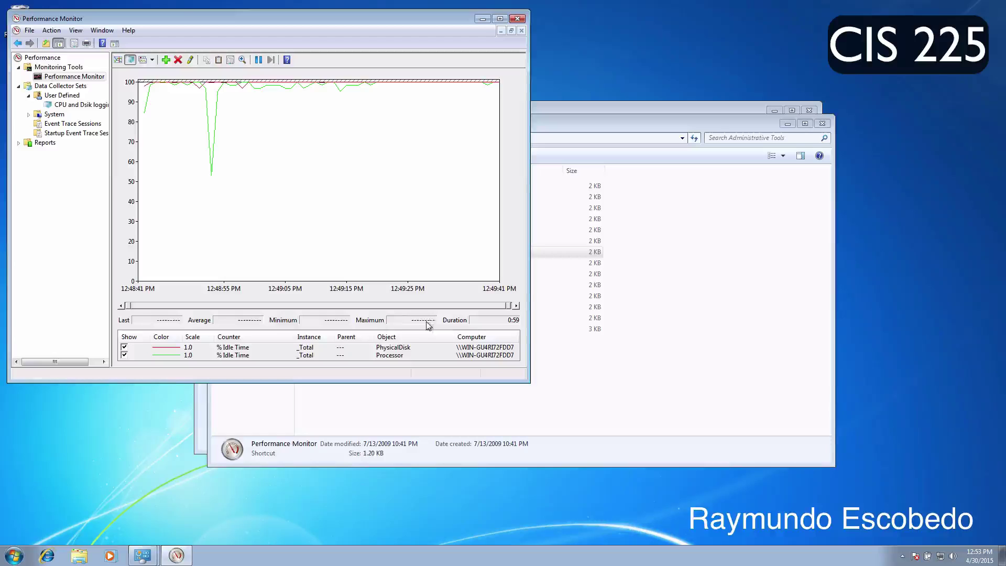
- Select the Processor line and the PhysicalDisk line on the graph in turn to examine each counter's idle time statistics
{"action": "left_click", "coordinate": [215, 106]}
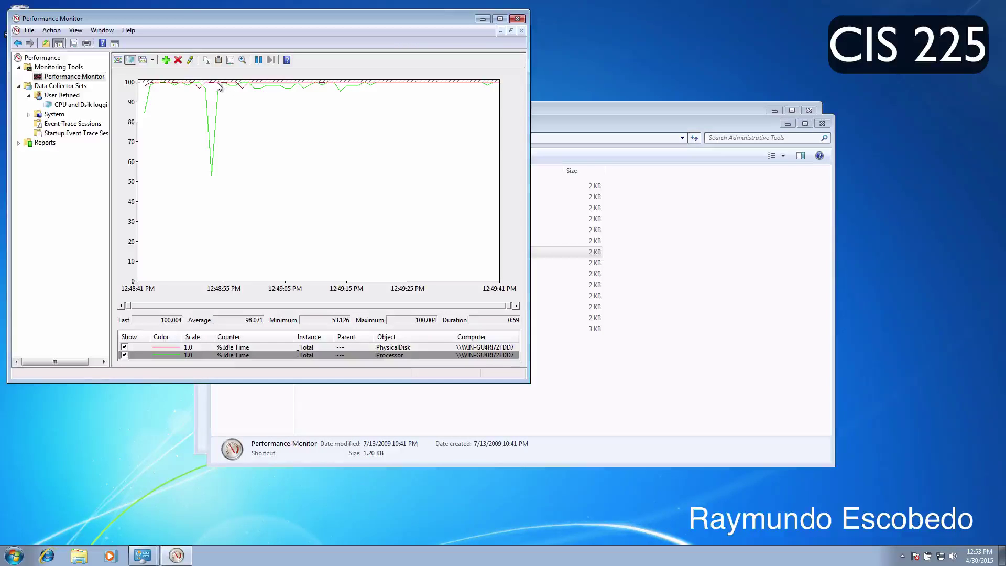
{"action": "left_click", "coordinate": [218, 85]}
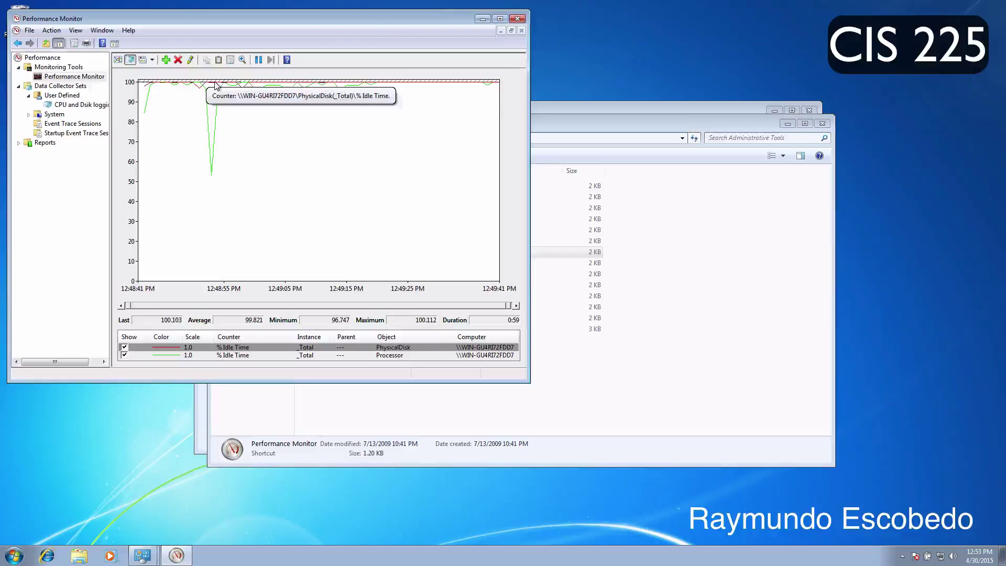